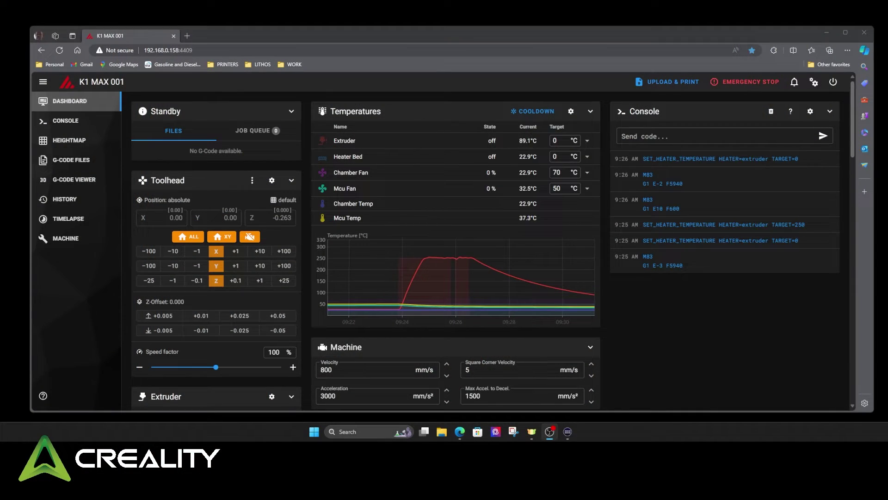
Look over the dashboard's panels, from the toolhead and temperature controls down through the macros list to the miscellaneous section
mouse_move(553, 297)
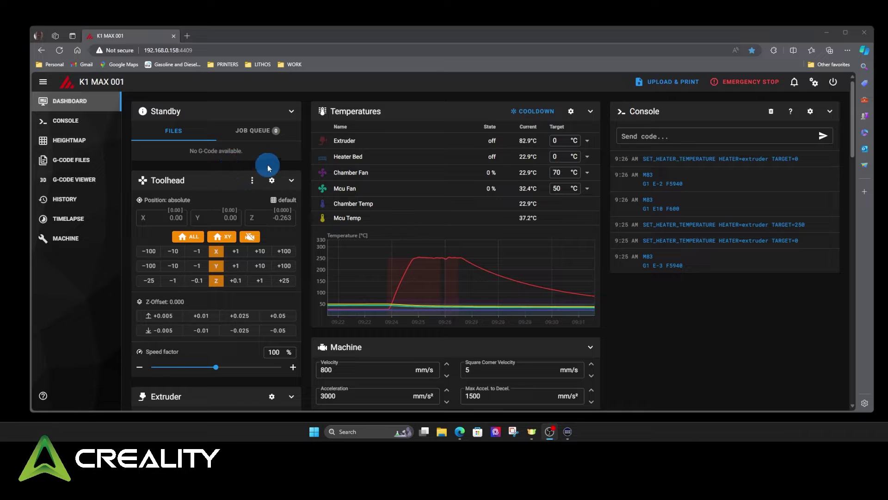
scroll(223, 218, "down", 3)
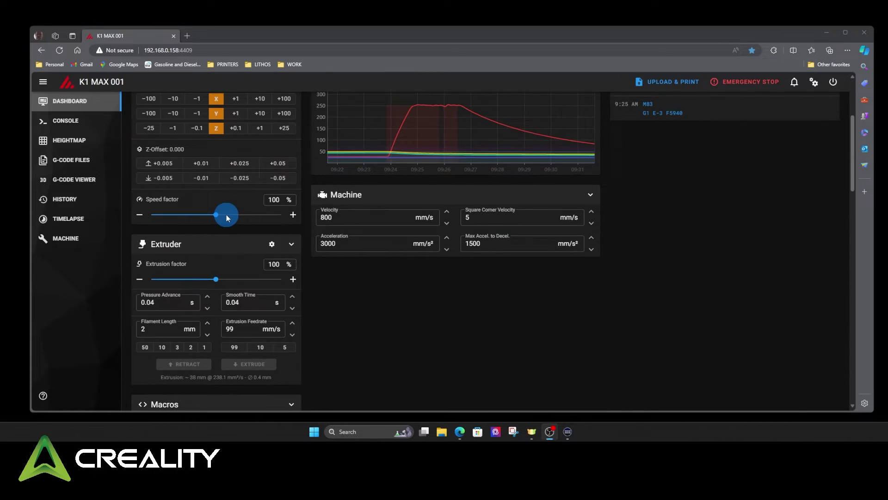
scroll(226, 214, "down", 3)
scroll(231, 213, "down", 2)
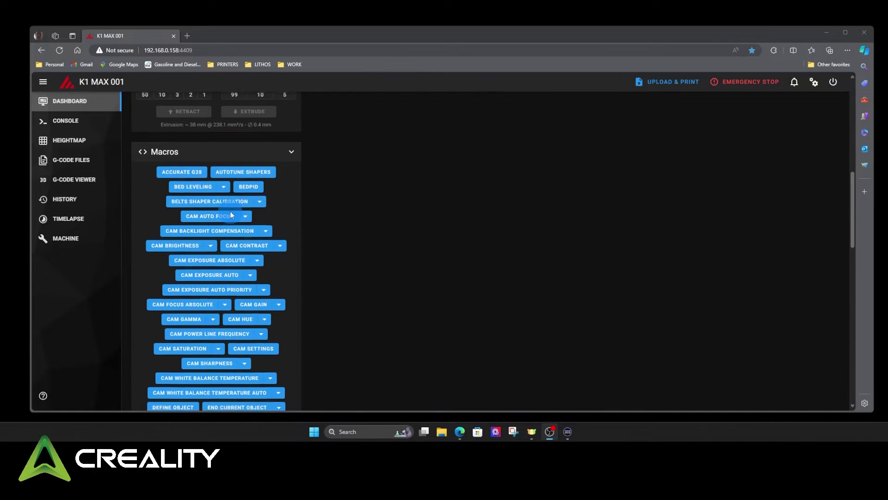
scroll(267, 220, "down", 10)
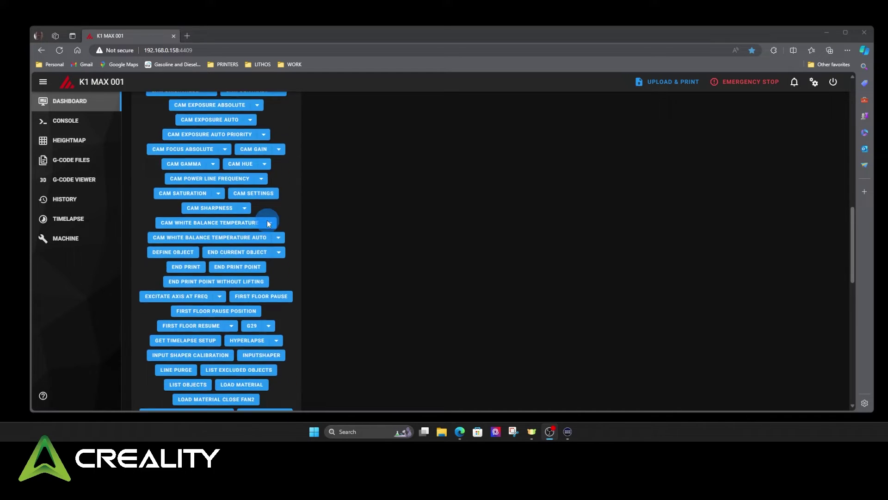
scroll(240, 235, "up", 12)
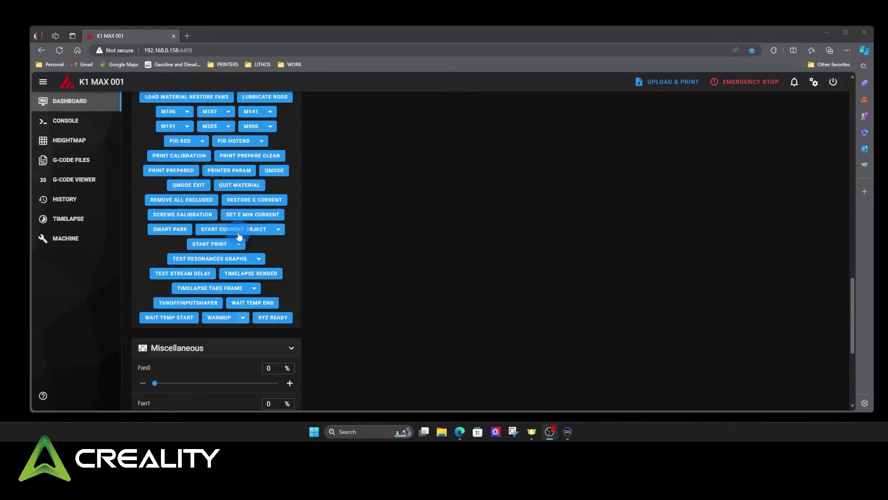
scroll(239, 236, "up", 5)
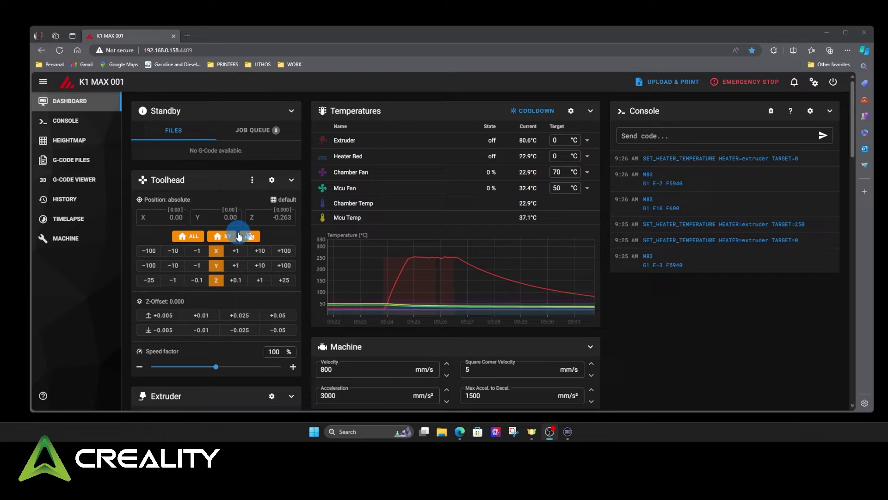
scroll(239, 236, "down", 10)
scroll(239, 236, "up", 1)
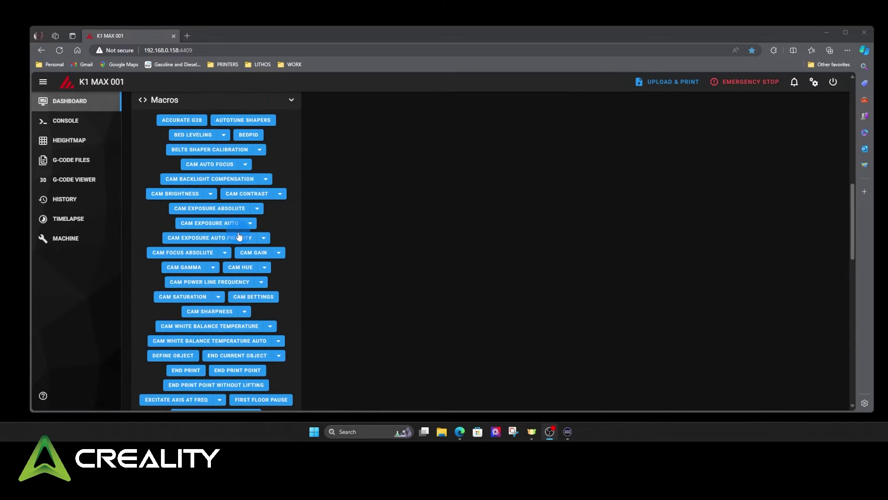
scroll(239, 236, "up", 9)
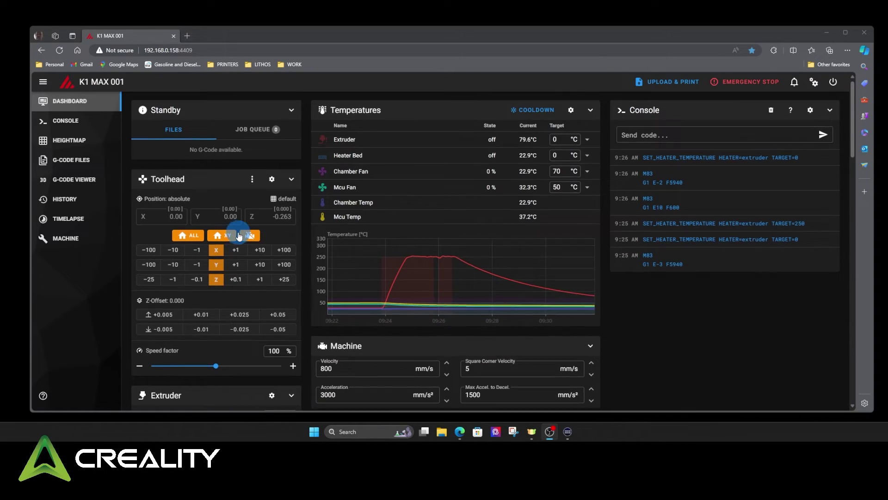
left_click(688, 366)
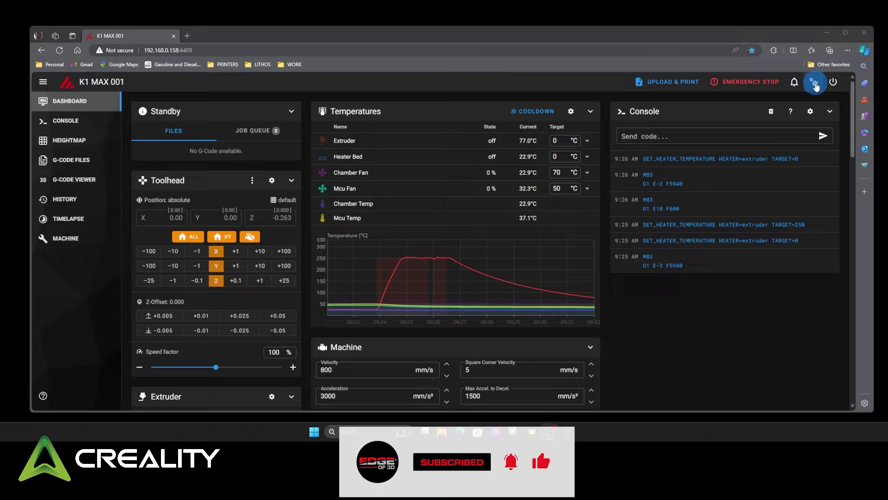
Add a webcam named INTERNAL with its FPS counter hidden in the interface settings, save it and return to the dashboard
left_click(814, 84)
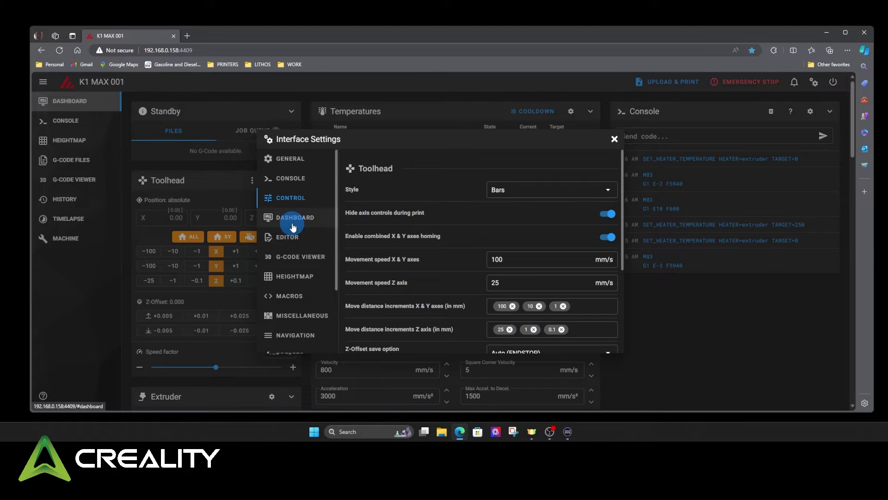
scroll(293, 261, "down", 2)
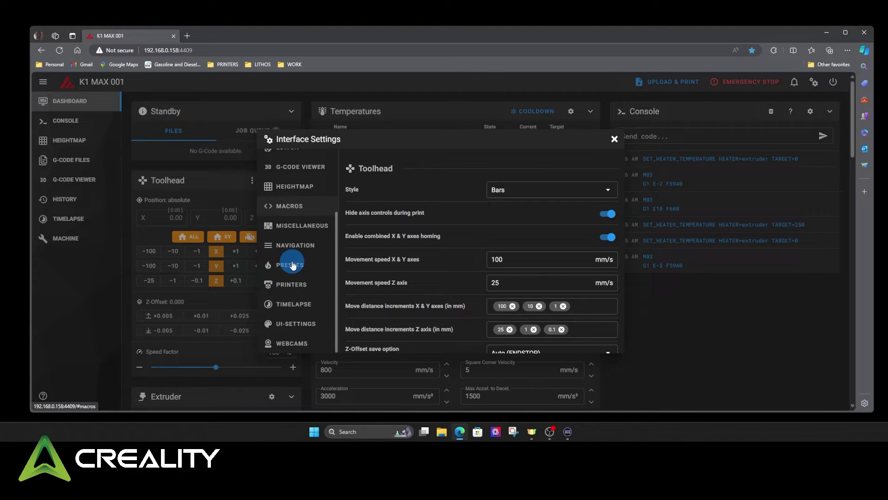
left_click(292, 344)
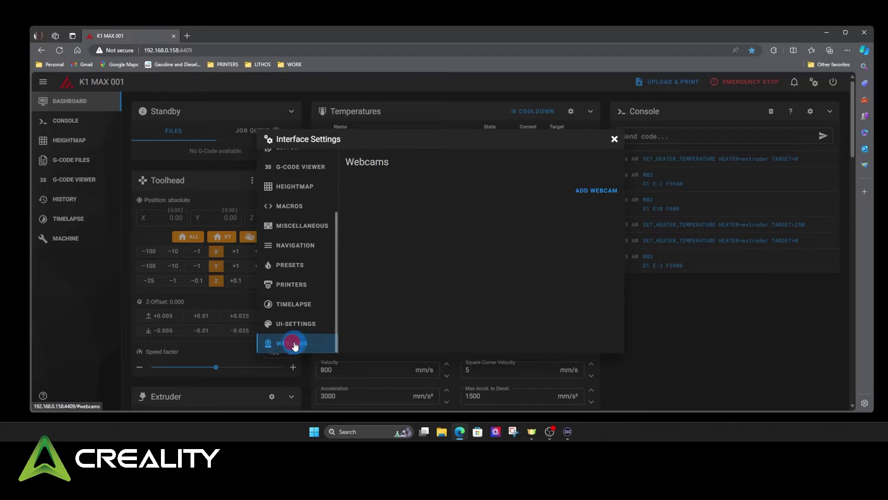
left_click(583, 193)
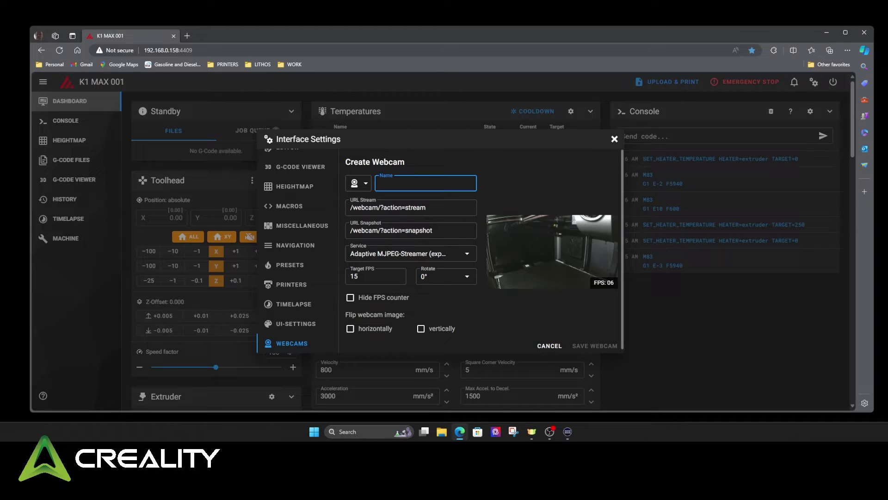
type("INTERNAL")
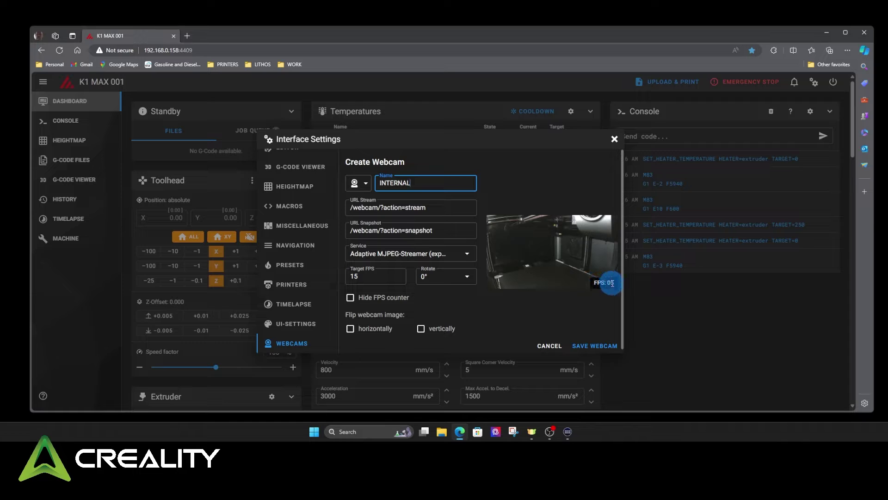
left_click(350, 297)
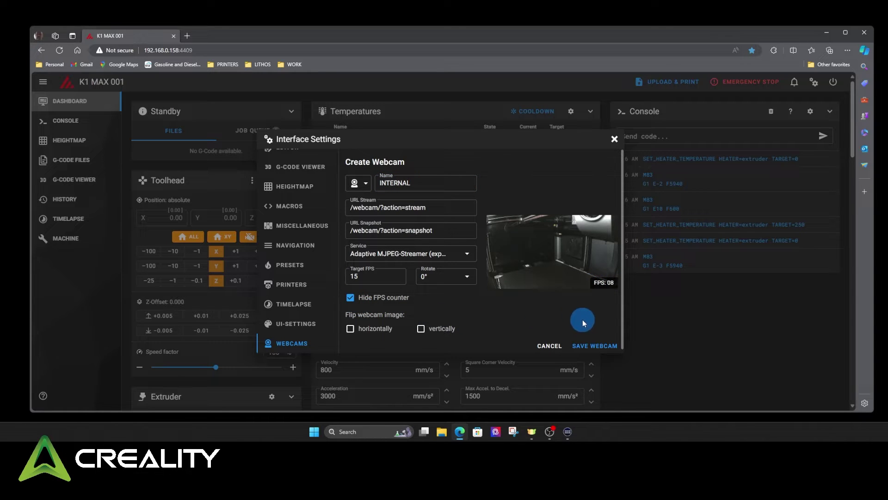
left_click(597, 344)
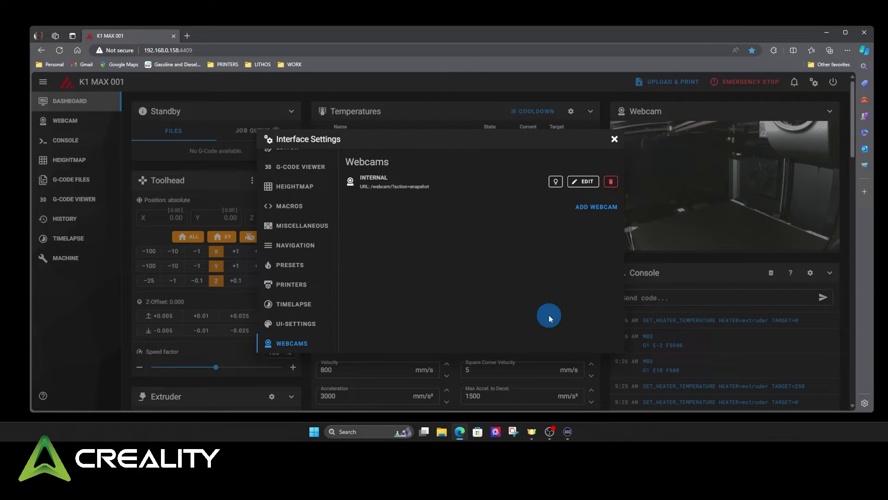
left_click(614, 138)
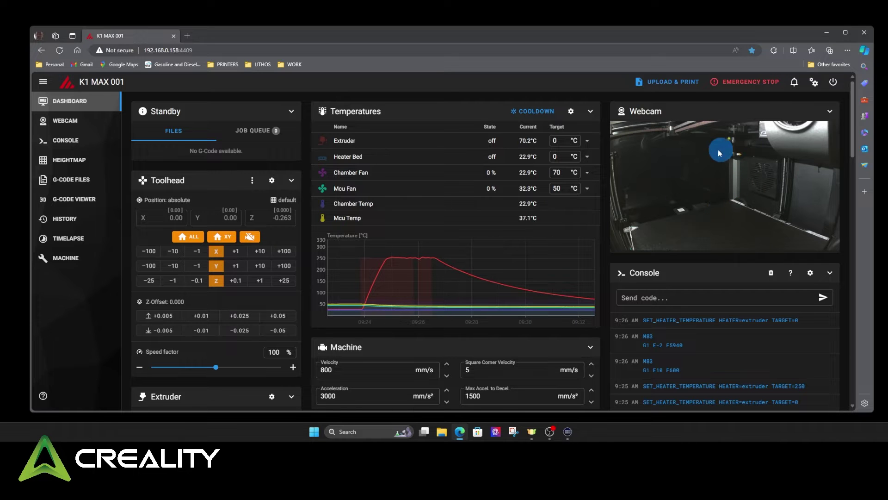
Narrow the browser window to about half its width and widen it partway to check how the dashboard layout adapts
left_click_drag(873, 207, 464, 246)
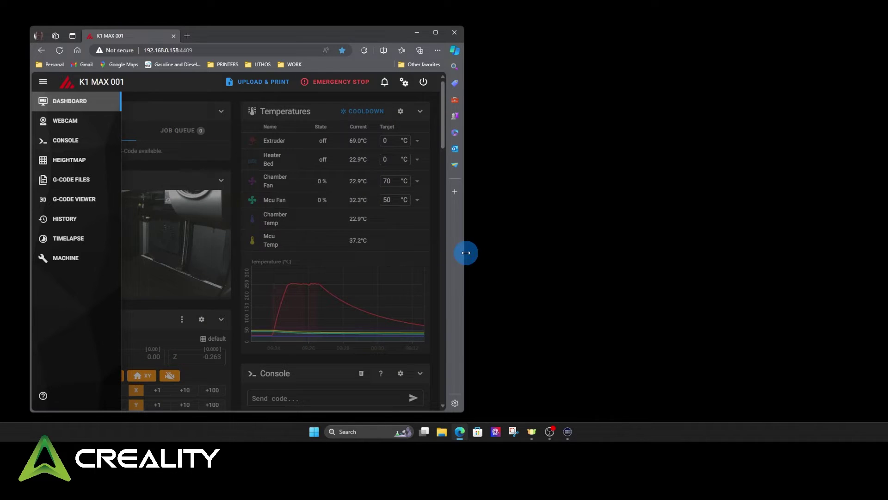
left_click_drag(465, 253, 716, 259)
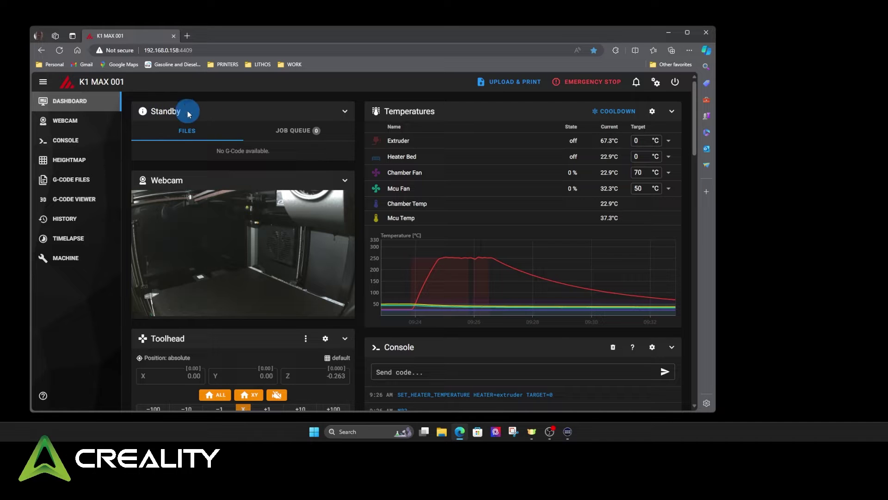
Collapse and re-expand the Standby panel, and widen the browser window to restore the three-column dashboard
left_click(190, 130)
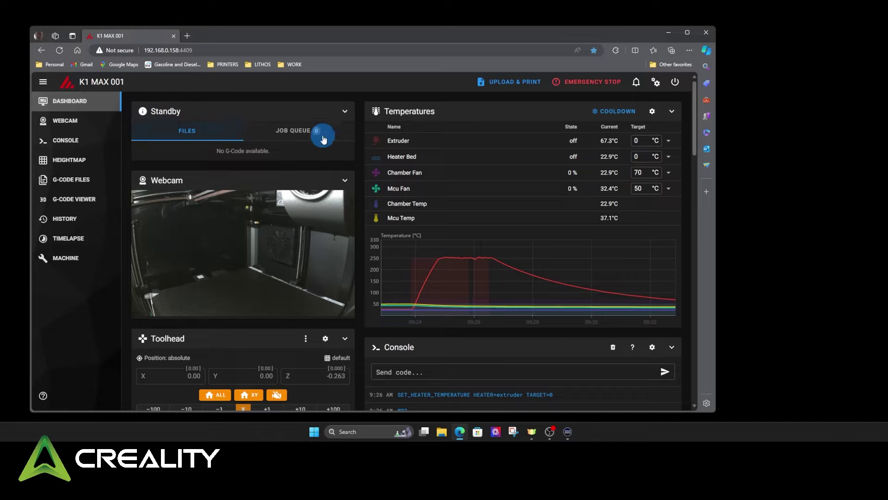
left_click(345, 111)
left_click(345, 113)
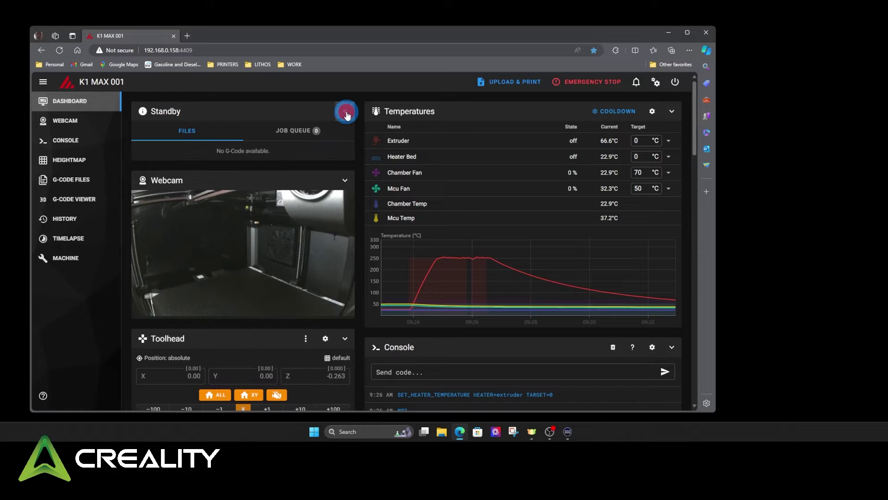
left_click(346, 113)
left_click(347, 114)
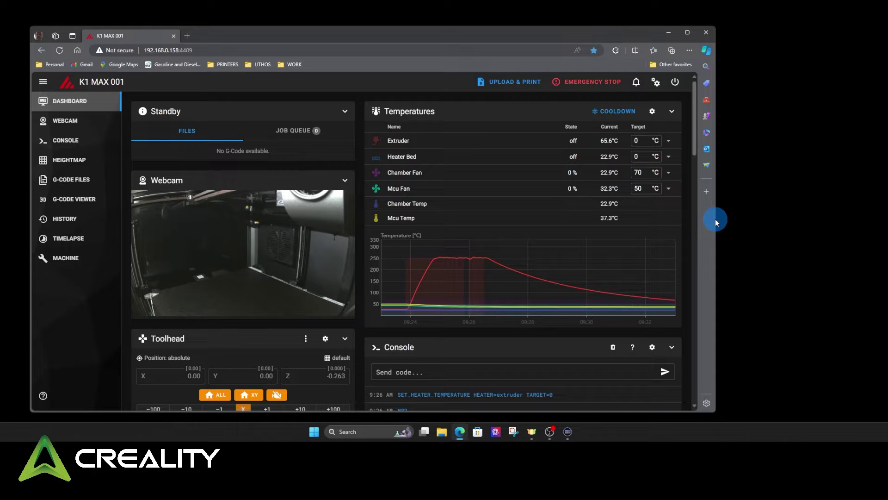
left_click_drag(717, 221, 886, 220)
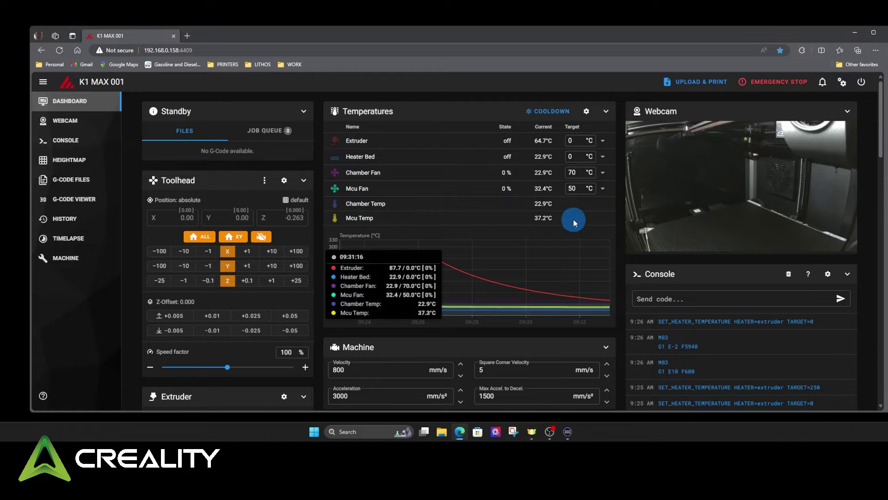
In the widescreen dashboard layout, move Webcam above Temperatures in the second column and Macros above Console in the third
left_click(842, 84)
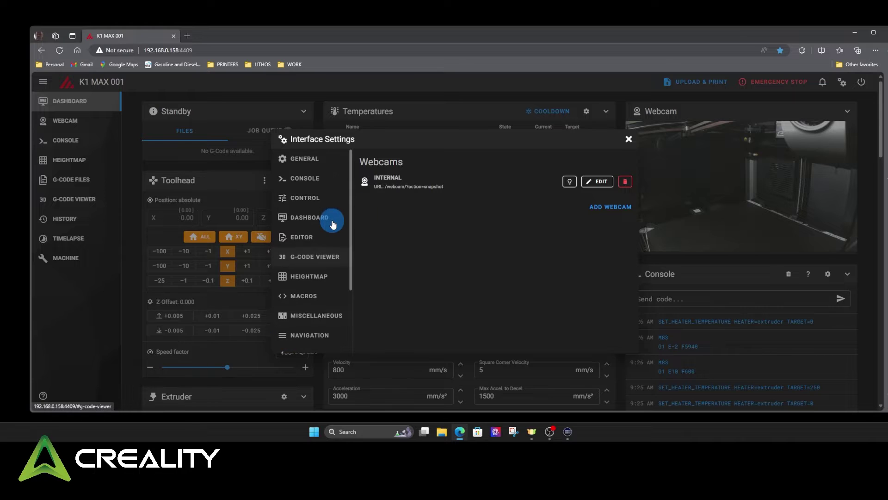
left_click(306, 219)
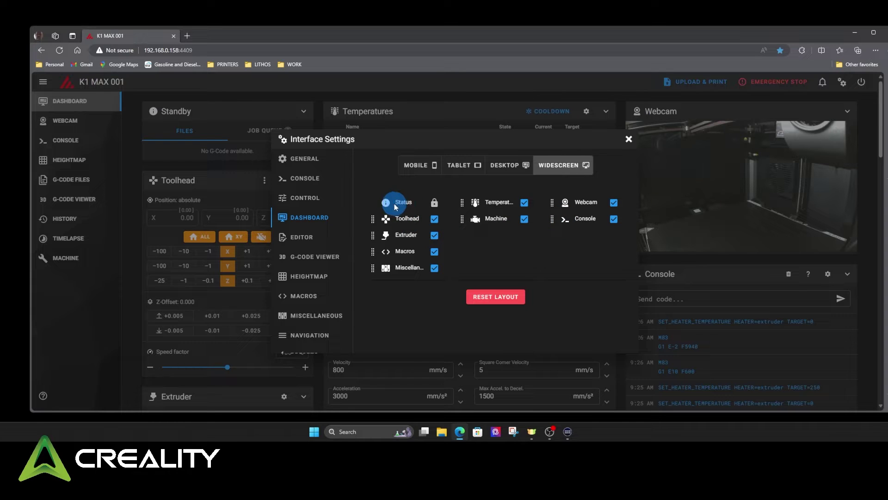
left_click_drag(554, 200, 475, 202)
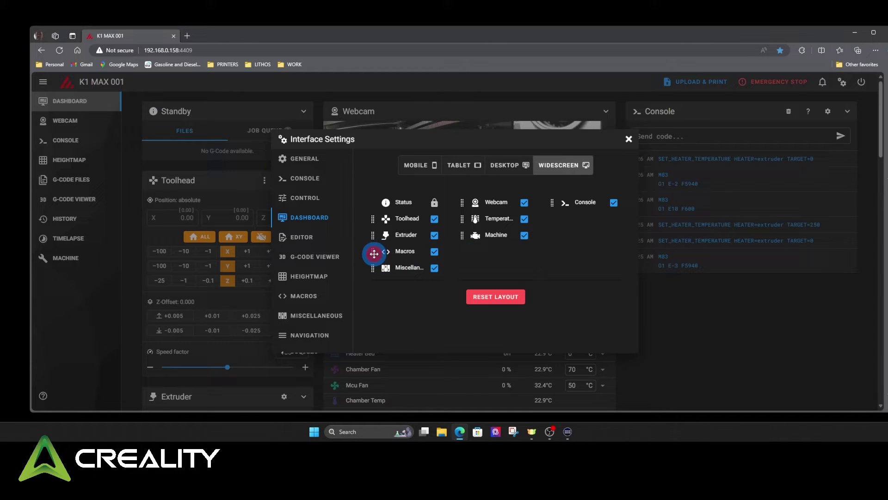
left_click_drag(374, 253, 553, 204)
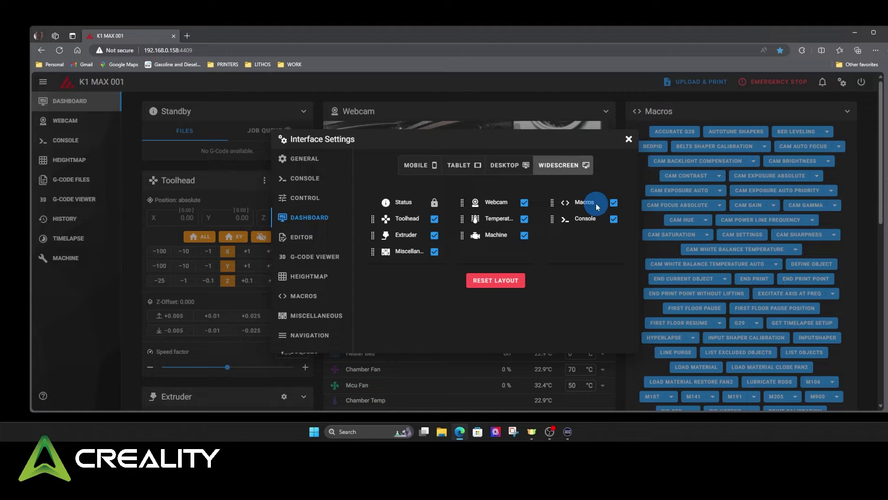
left_click(627, 139)
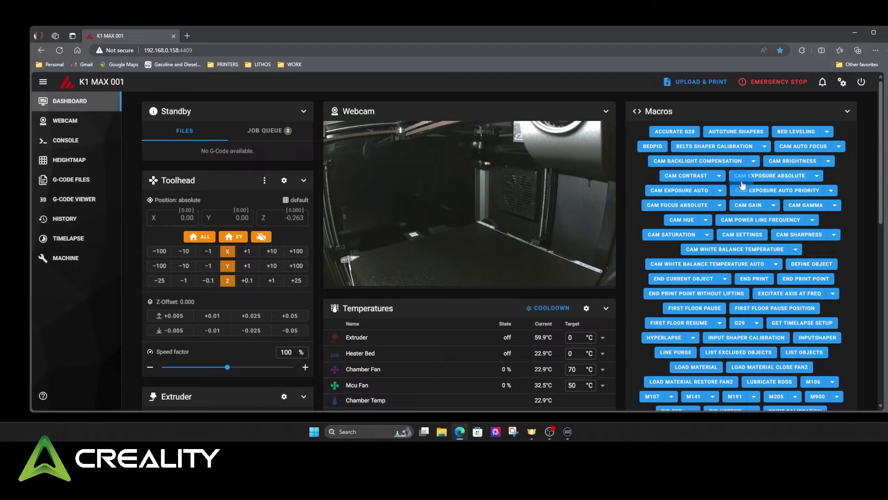
Look through the full list of macros on the dashboard
scroll(740, 185, "down", 5)
scroll(742, 185, "up", 5)
scroll(753, 370, "down", 2)
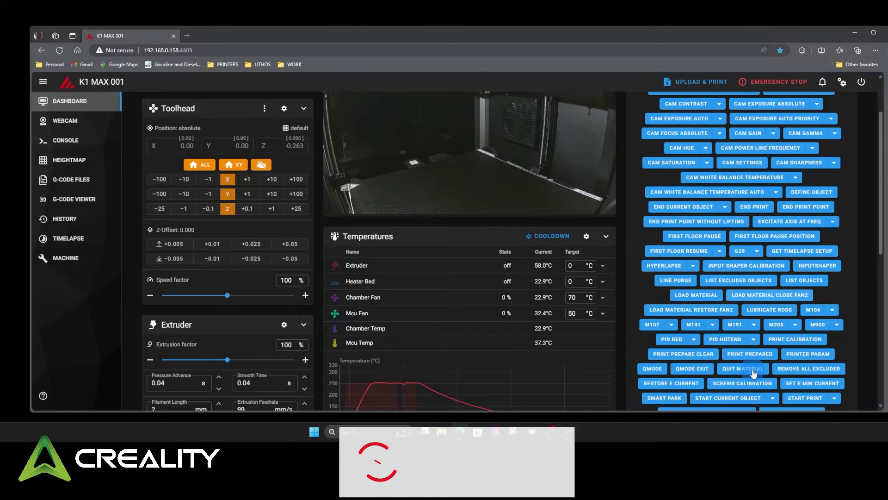
scroll(753, 374, "down", 3)
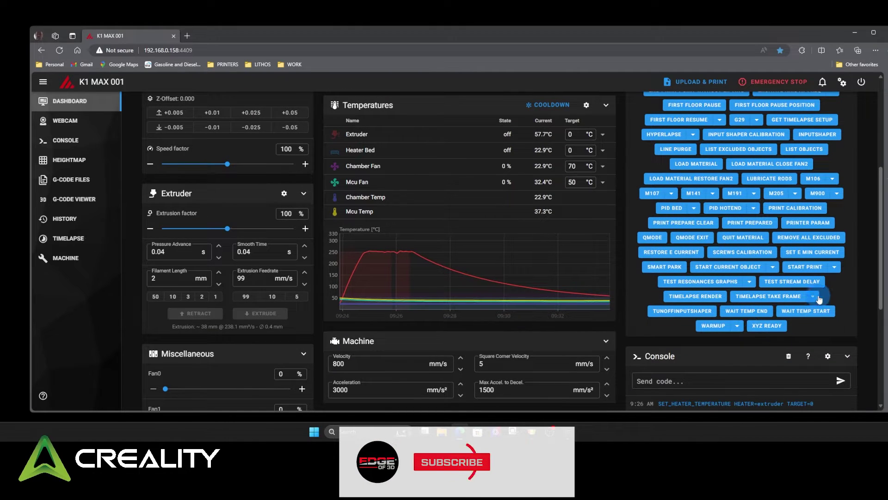
scroll(817, 301, "up", 5)
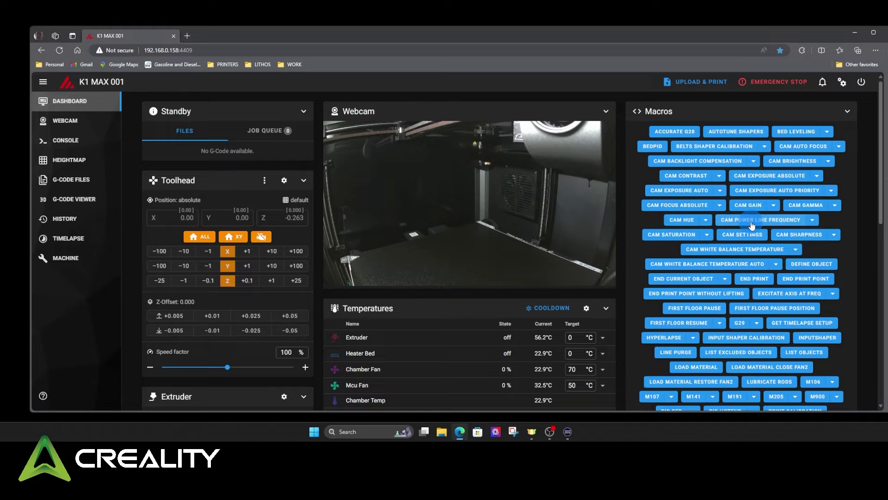
Open the macro management section of the interface settings
left_click(842, 82)
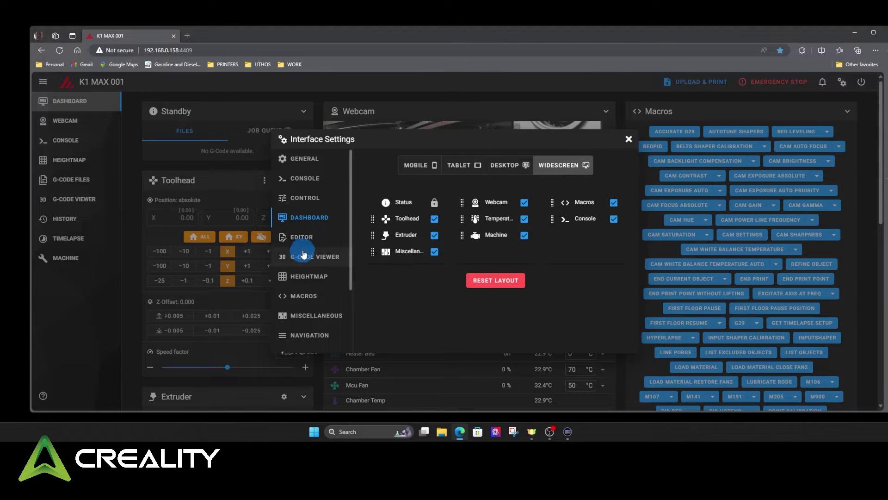
scroll(283, 332, "down", 2)
left_click(311, 212)
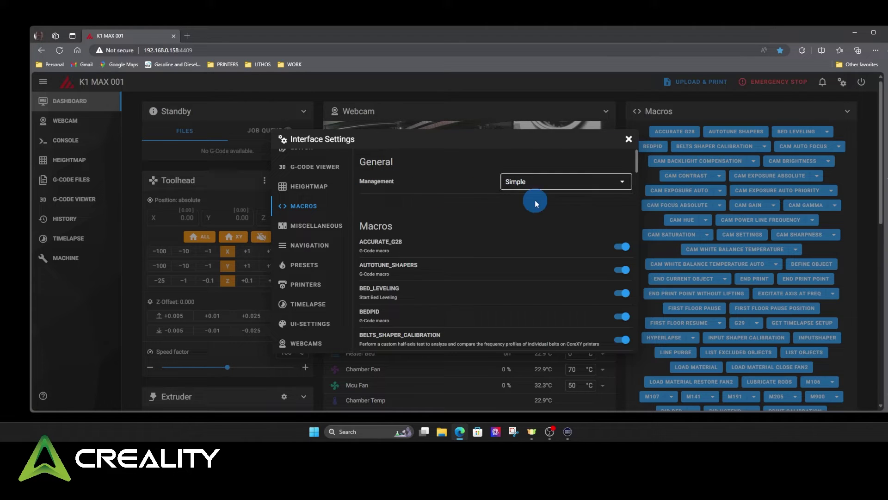
Hide the ACCURATE_G28, AUTOTUNE_SHAPERS, BED_LEVELING and BEDPID macros from the dashboard
left_click(619, 247)
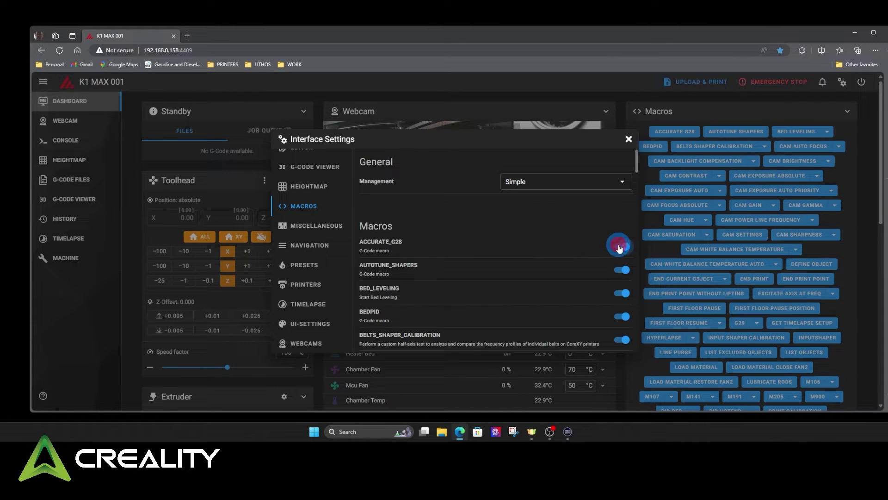
left_click(619, 271)
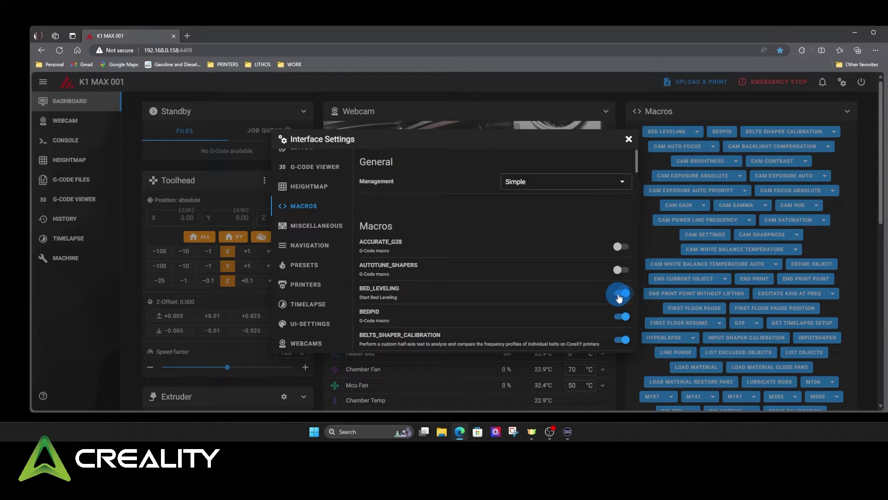
left_click(620, 294)
left_click(620, 317)
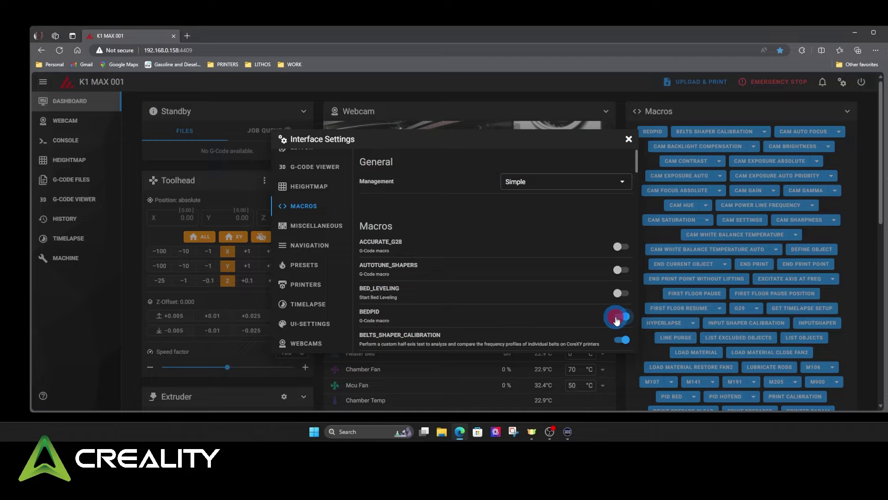
Show the BEDPID, BED_LEVELING, AUTOTUNE_SHAPERS and ACCURATE_G28 macros again
left_click(622, 316)
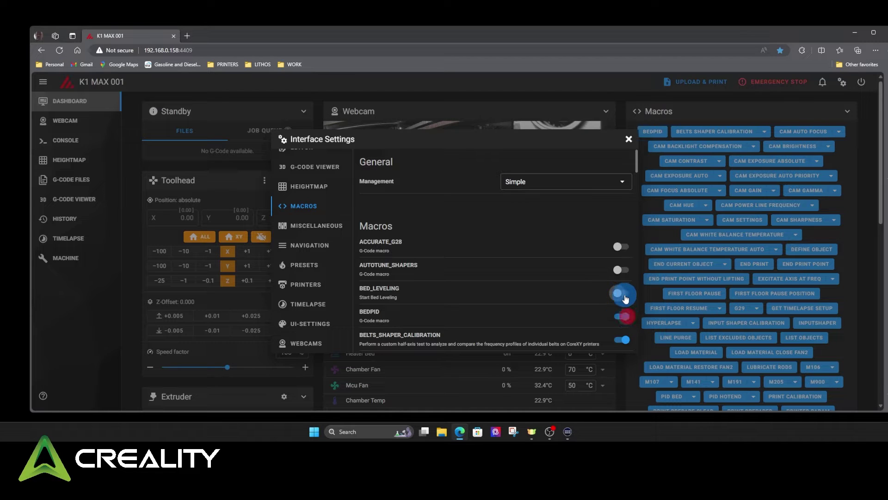
left_click(628, 295)
left_click(625, 270)
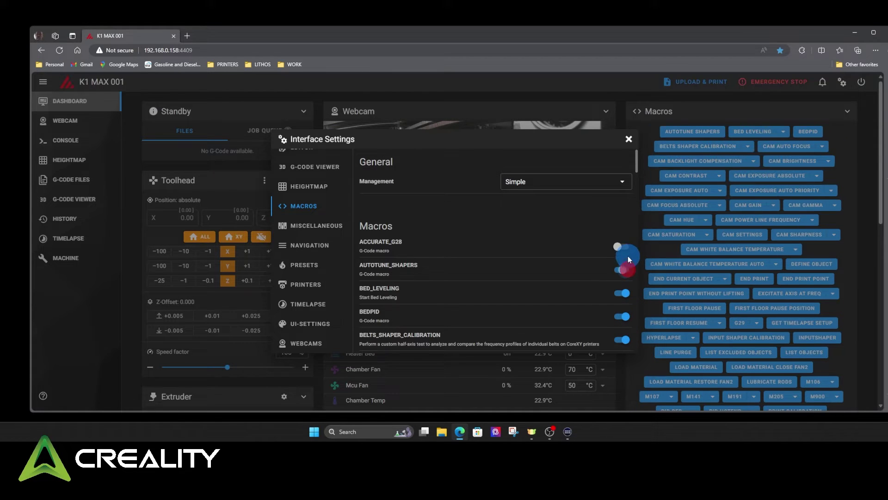
left_click(625, 248)
scroll(531, 259, "down", 5)
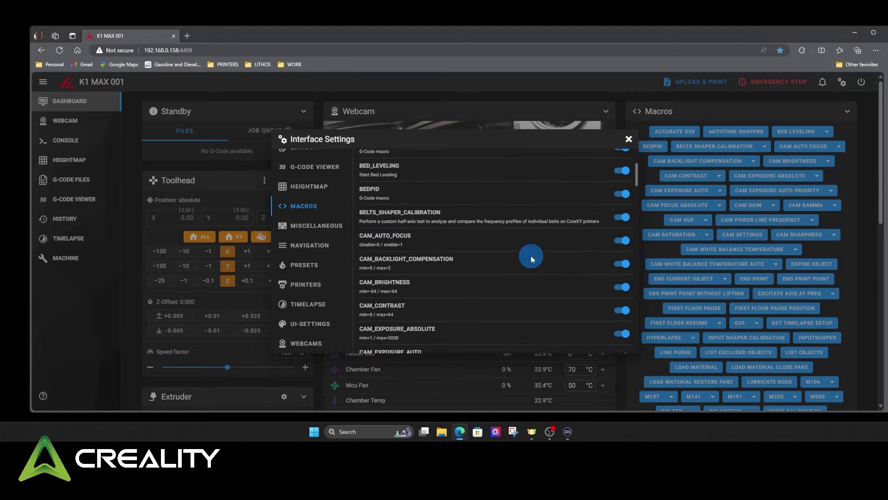
scroll(531, 260, "up", 5)
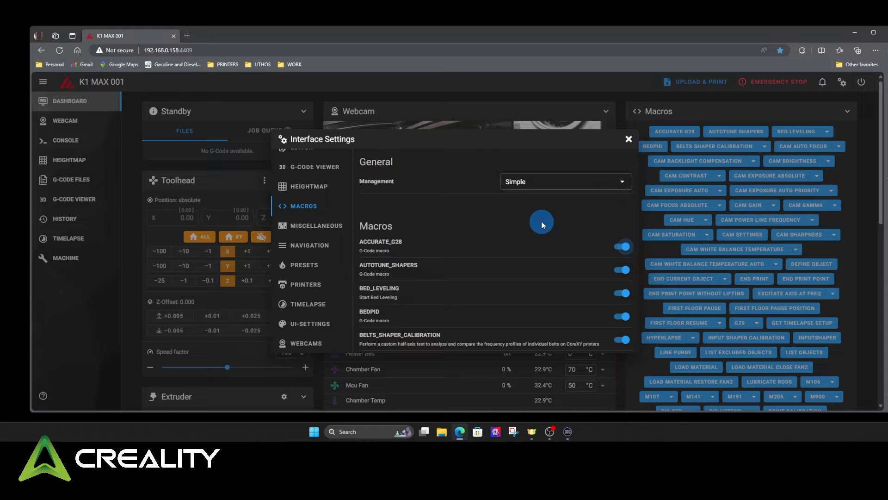
Switch macro management to Expert and add a group named FILAMENT that is hidden while the printer is printing
left_click(623, 182)
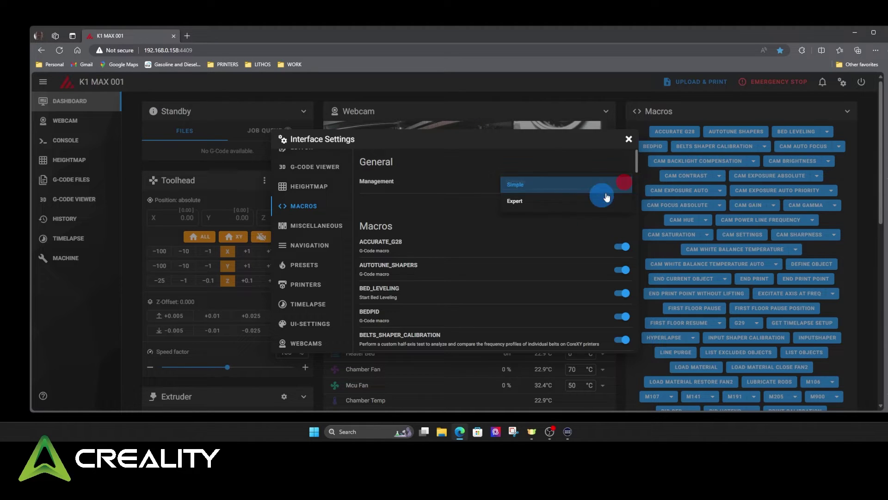
left_click(518, 202)
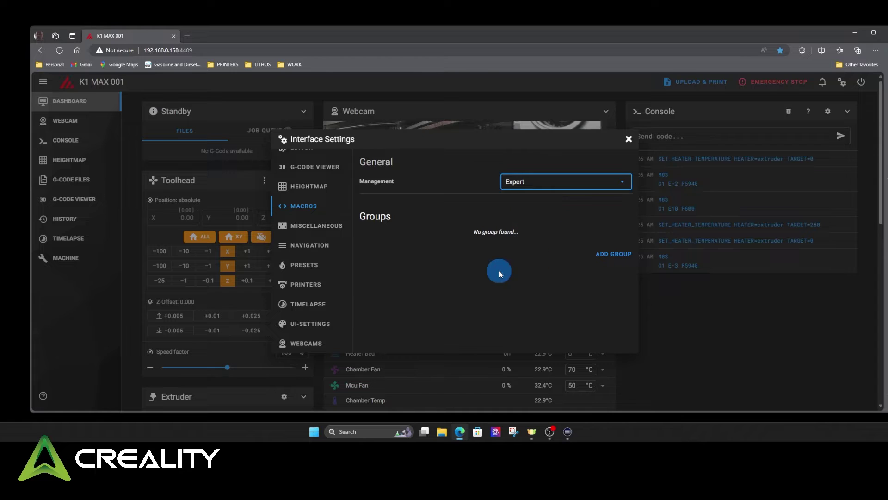
left_click(609, 257)
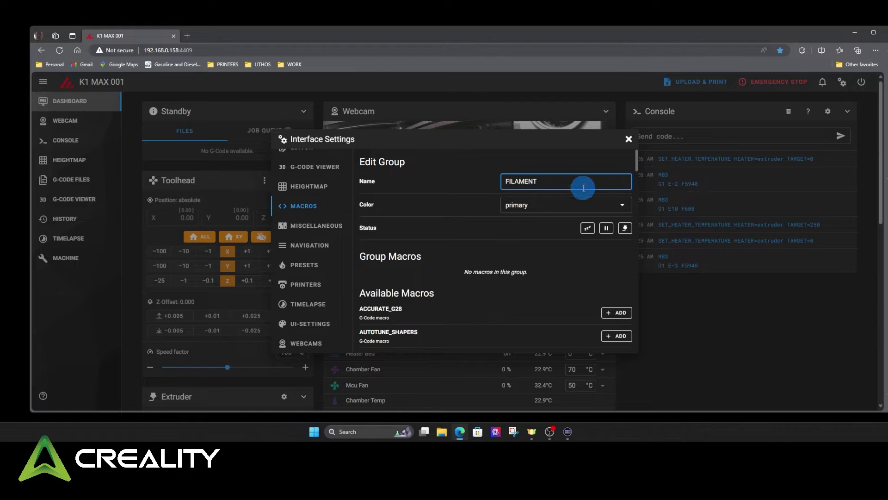
left_click(609, 231)
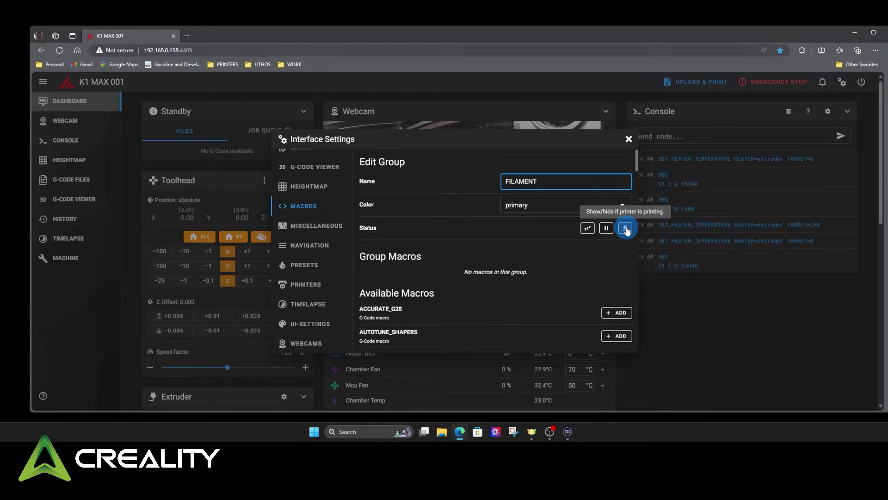
left_click(625, 228)
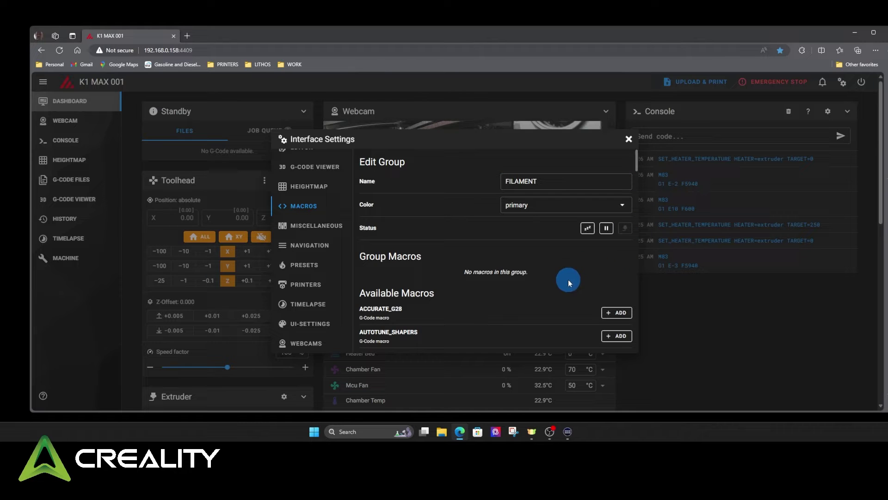
Add the LOAD_MATERIAL and QUIT_MATERIAL macros to the FILAMENT group and close the group editor
scroll(431, 309, "down", 7)
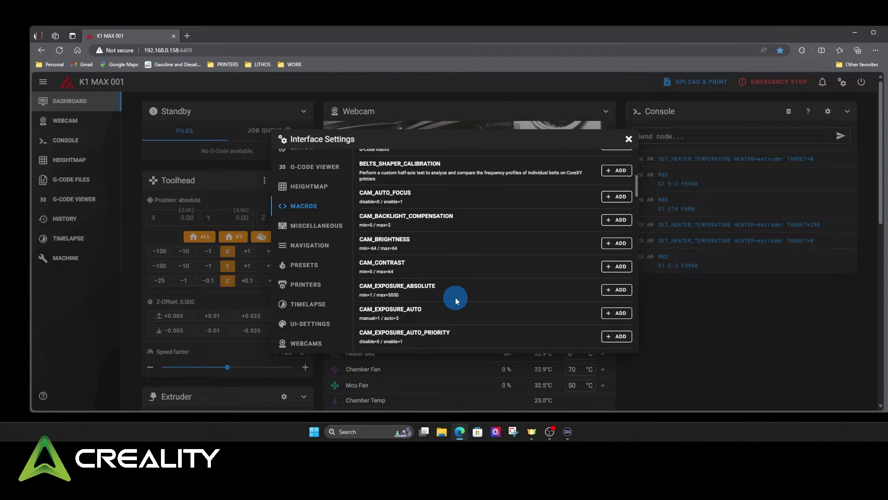
scroll(487, 289, "down", 8)
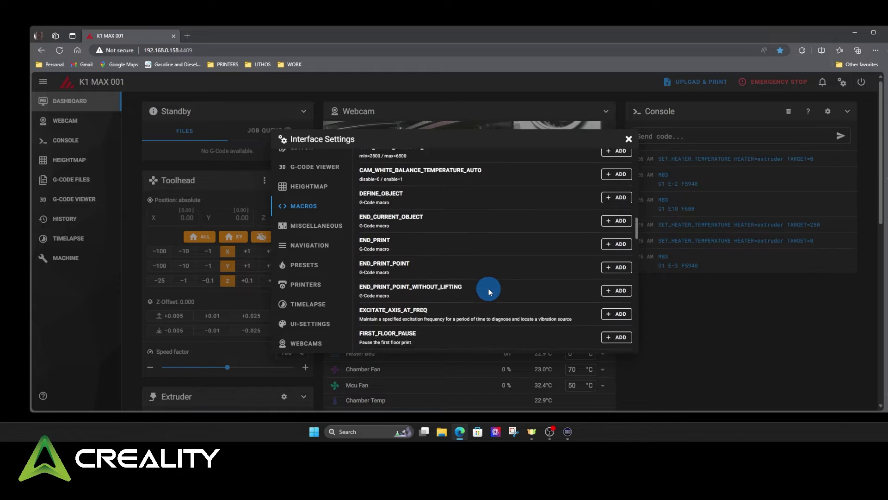
scroll(489, 290, "down", 5)
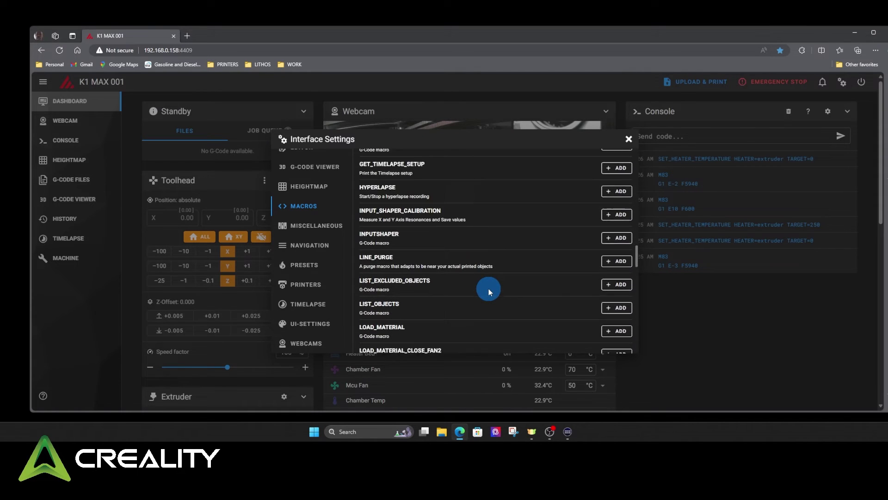
scroll(490, 284, "down", 3)
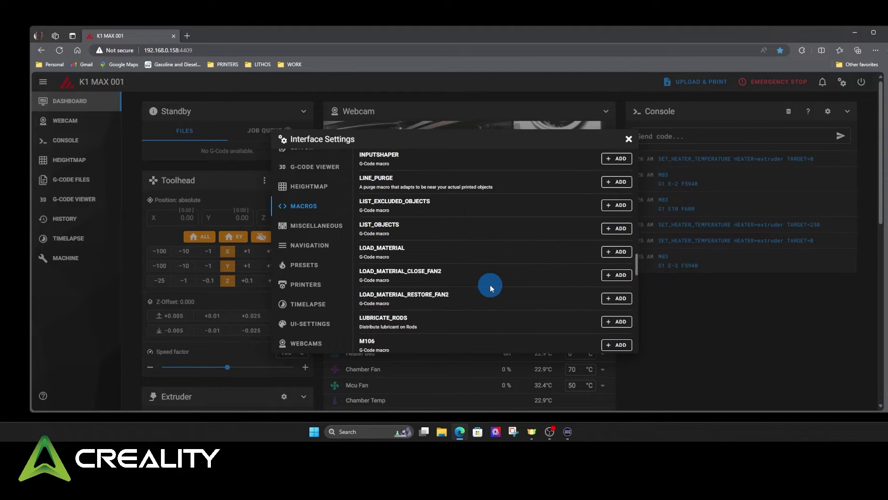
left_click(614, 252)
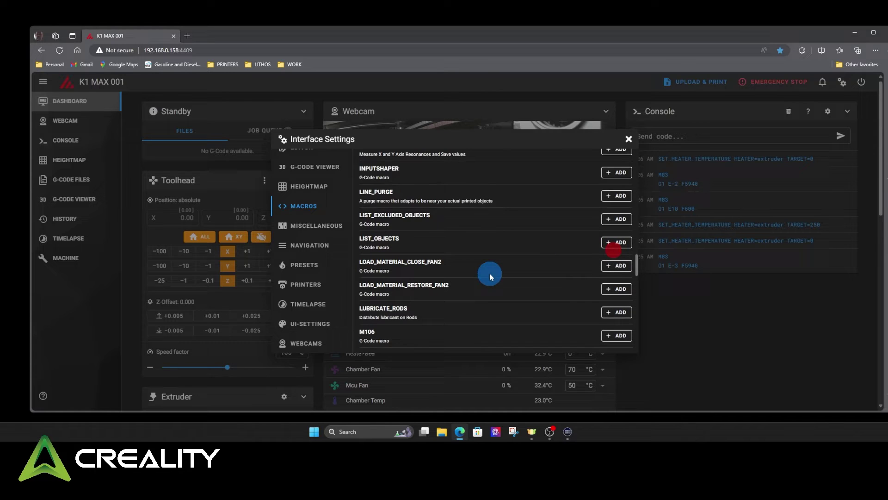
scroll(485, 284, "down", 5)
scroll(483, 287, "down", 5)
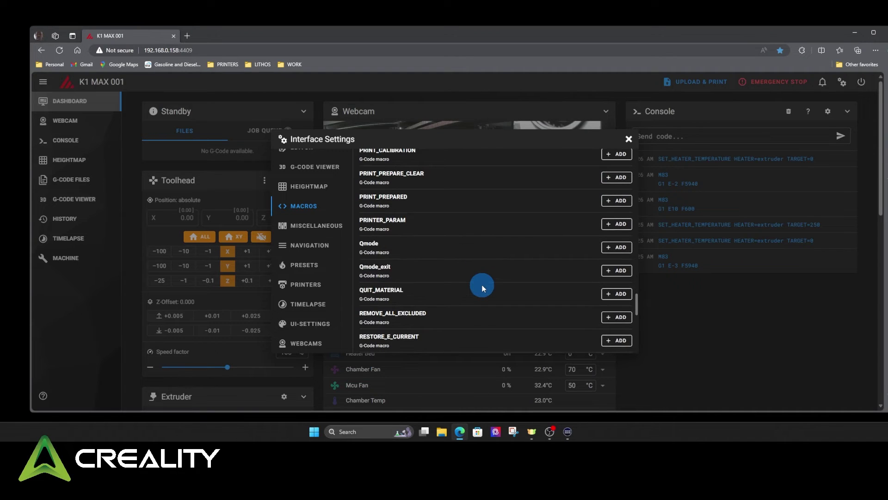
left_click(620, 293)
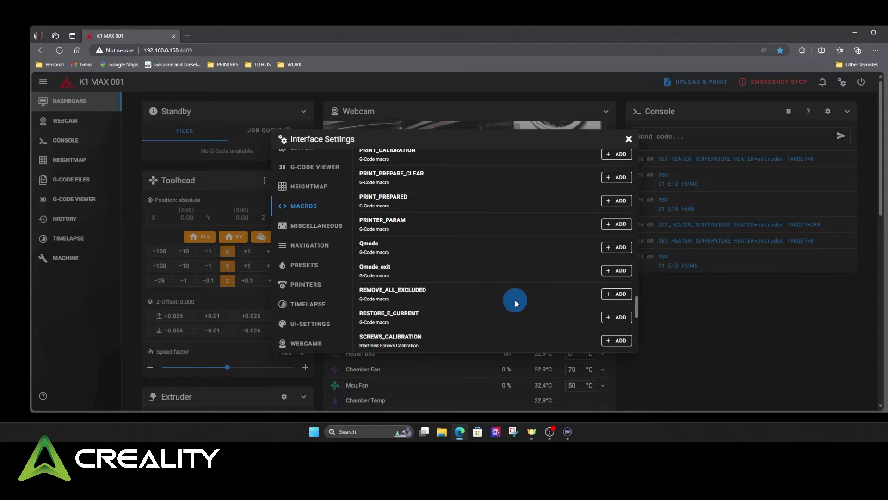
scroll(515, 300, "down", 5)
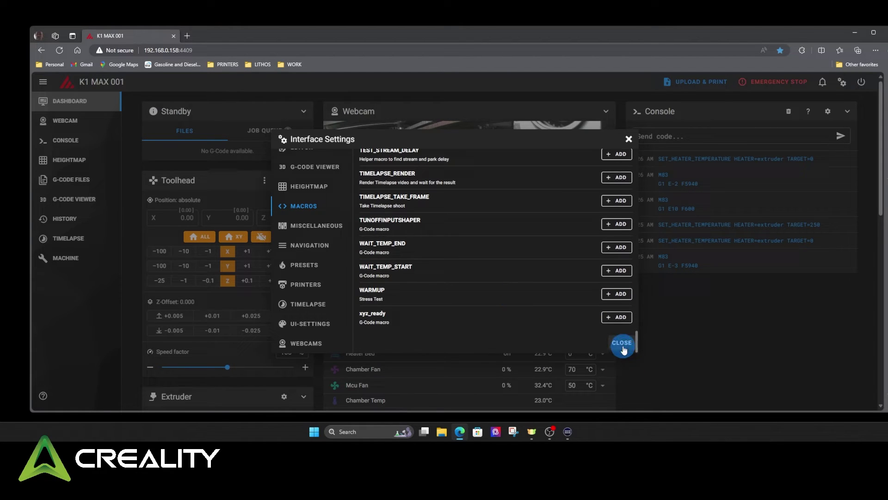
left_click(617, 346)
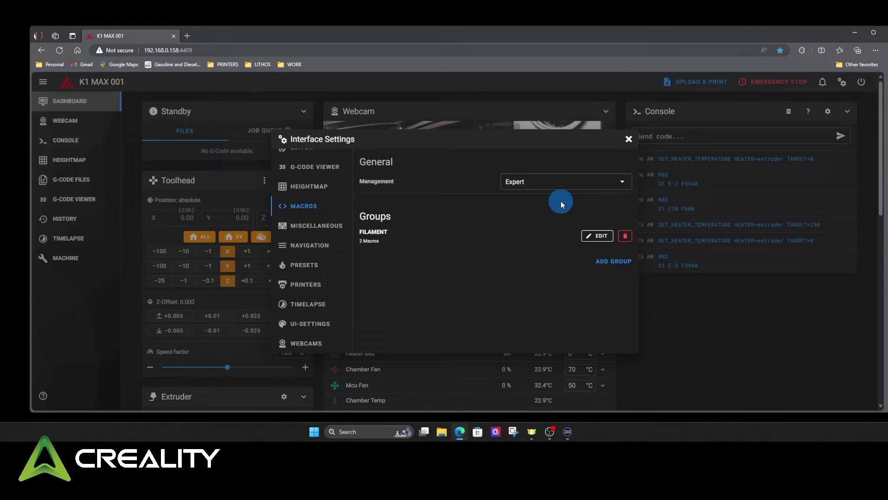
In the widescreen dashboard layout, move the FILAMENT group above Console in the third column and return to the dashboard
scroll(335, 234, "up", 2)
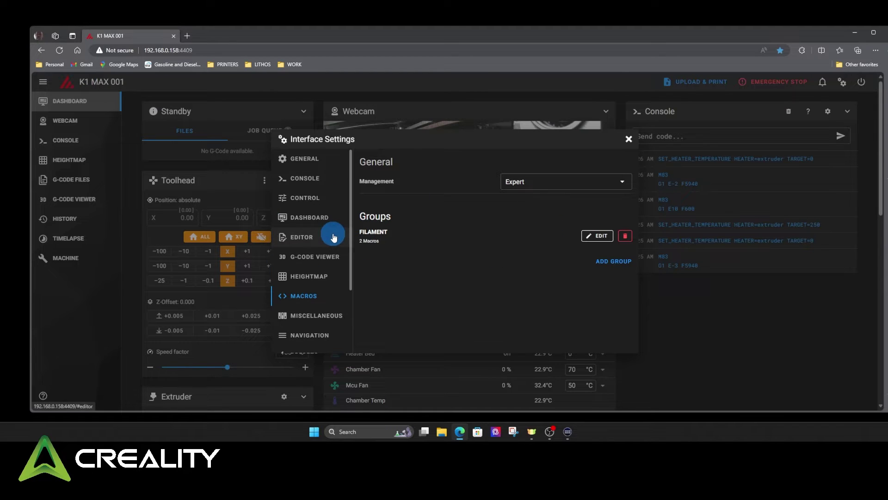
left_click(305, 220)
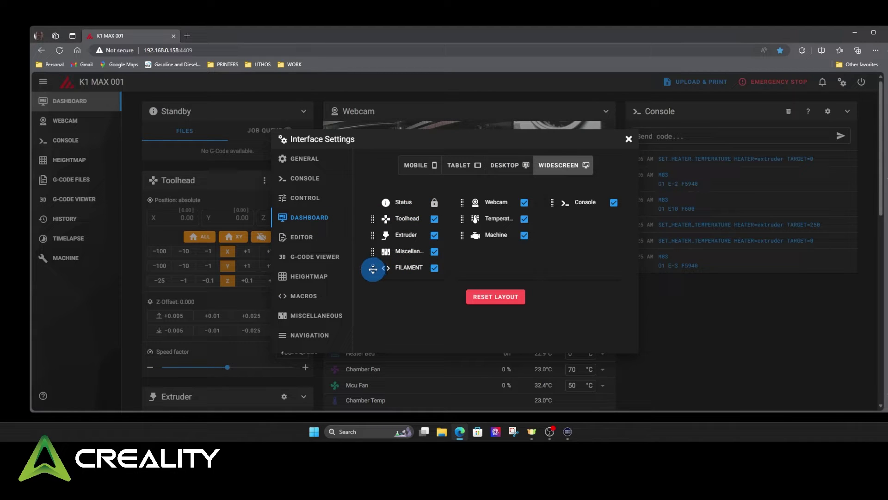
left_click_drag(371, 270, 552, 202)
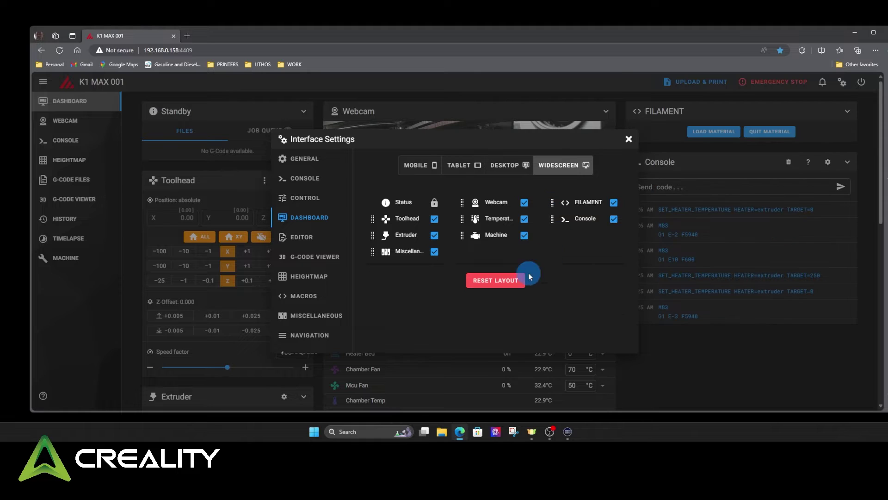
left_click(627, 141)
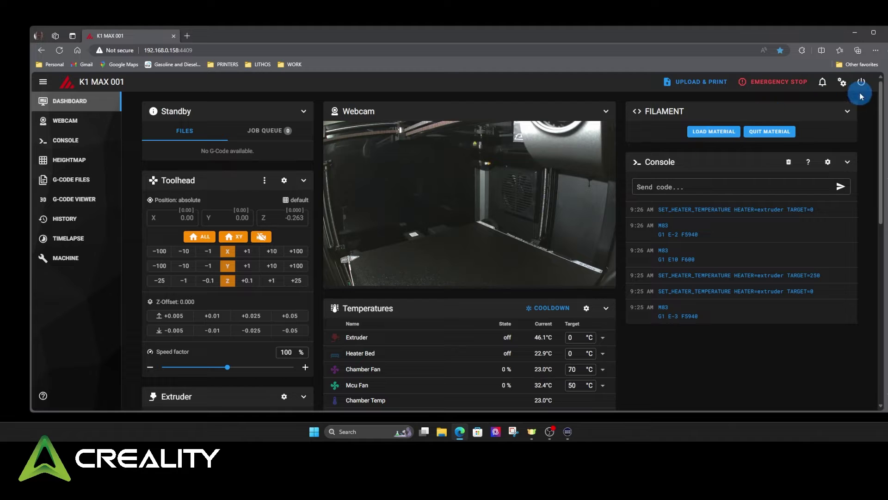
Add a second macro group named TUNING in the interface settings and hide it while the printer is printing
left_click(842, 82)
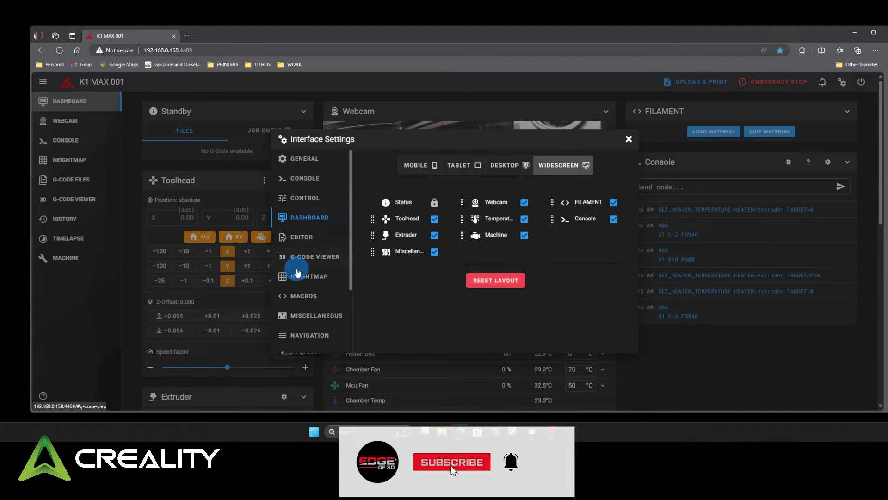
left_click(296, 295)
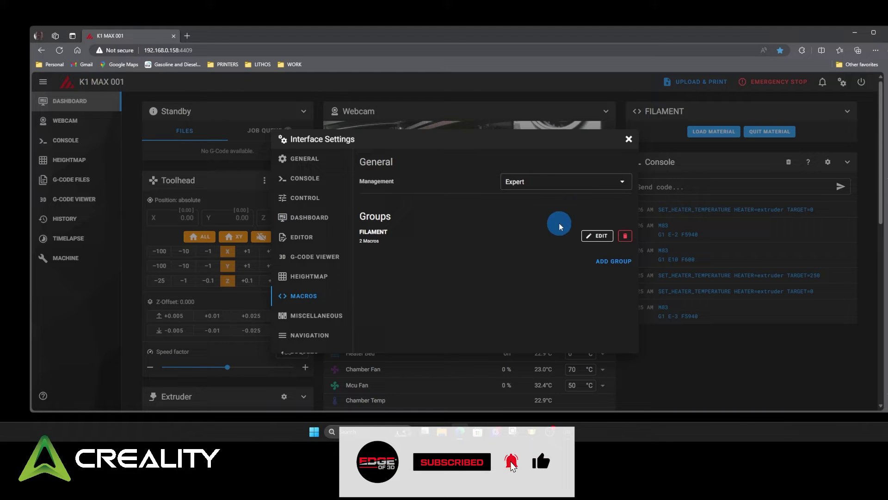
left_click(616, 260)
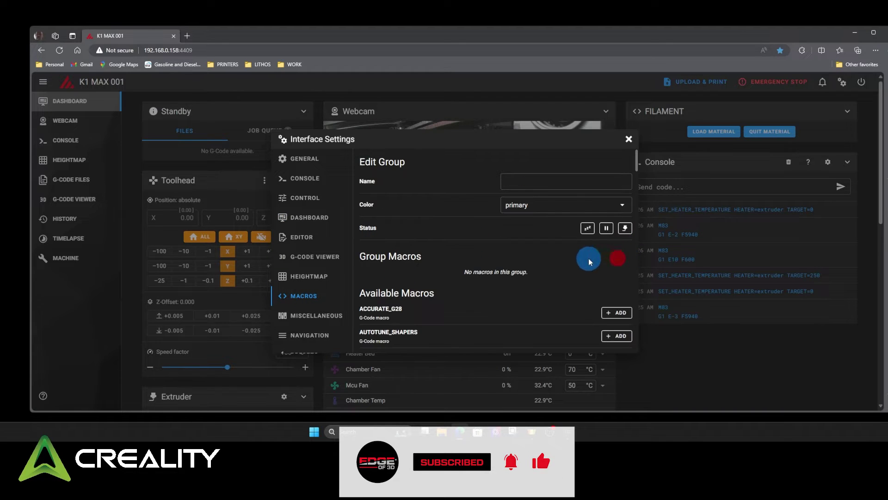
left_click(558, 181)
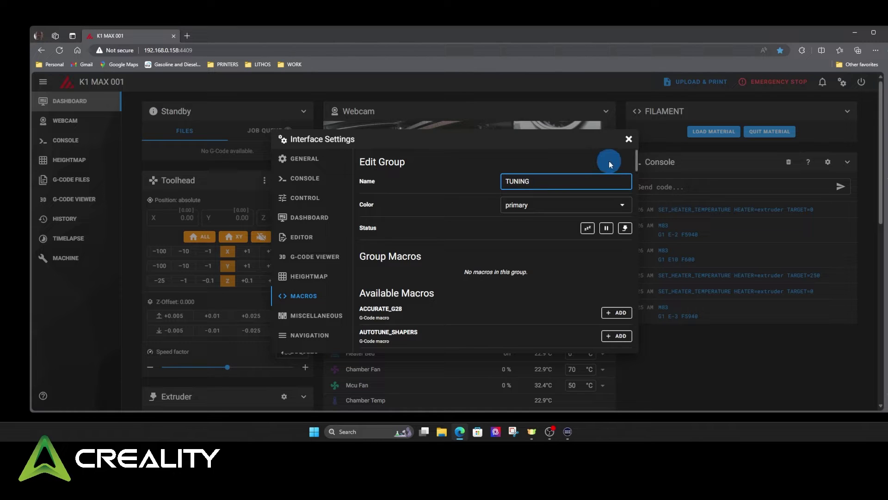
left_click(625, 227)
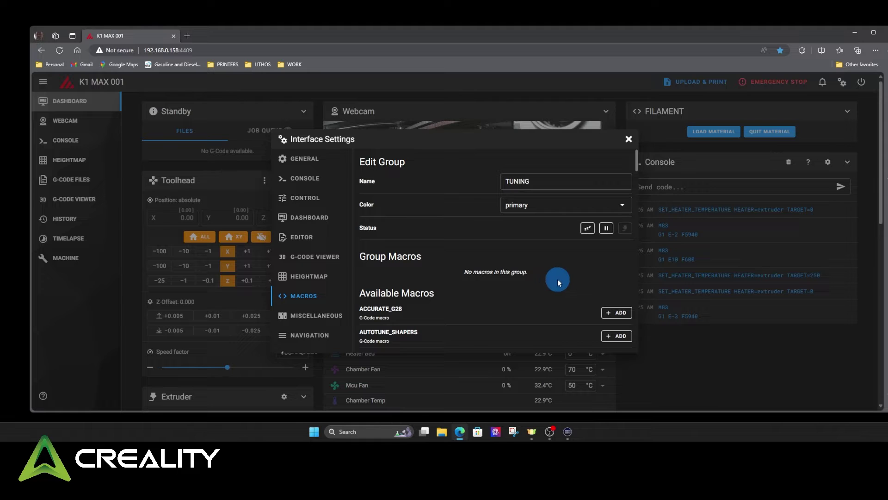
Add the BELTS_SHAPER_CALIBRATION macro to the TUNING group
scroll(525, 279, "down", 3)
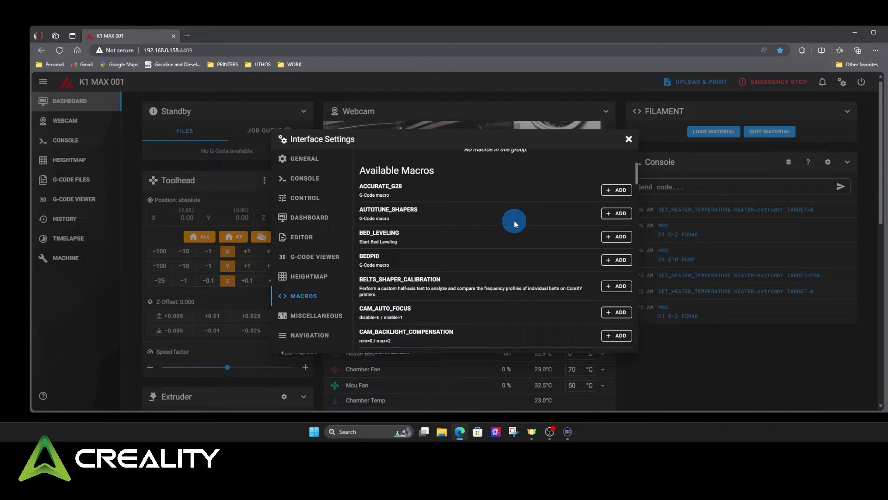
scroll(515, 227, "down", 1)
scroll(513, 237, "up", 1)
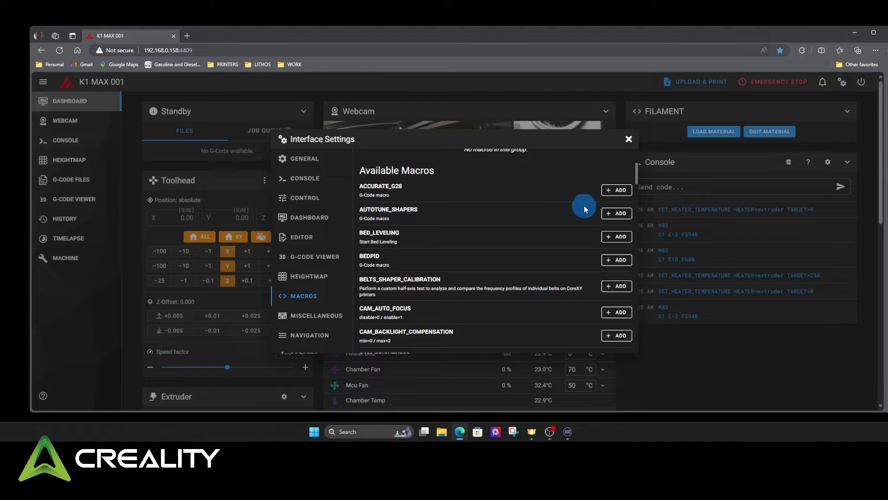
scroll(472, 272, "down", 2)
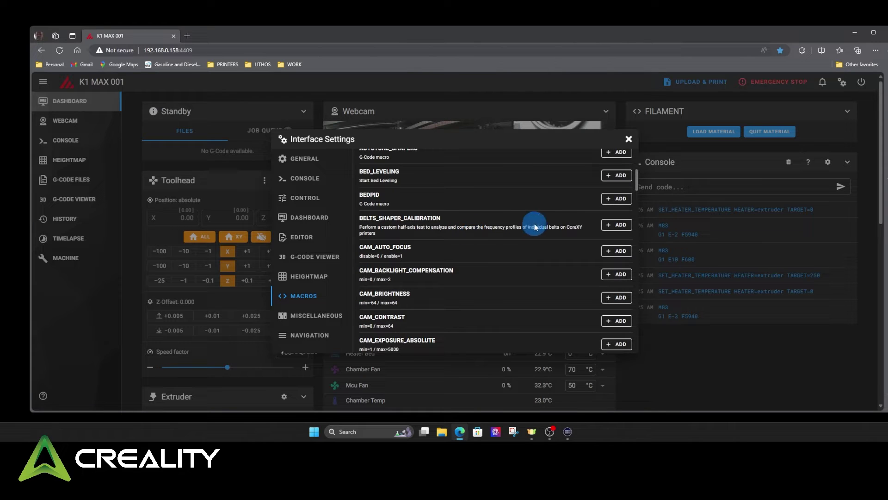
left_click(609, 226)
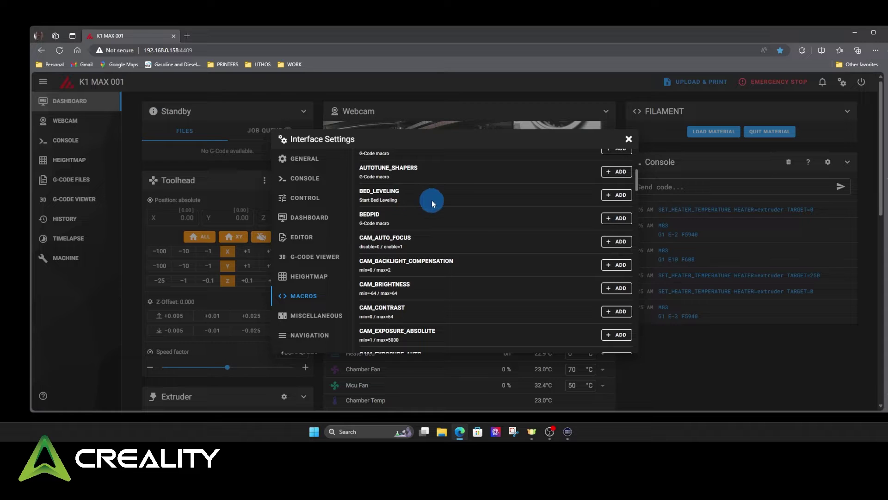
Add the INPUT_SHAPER_CALIBRATION macro to the TUNING group
scroll(489, 227, "down", 3)
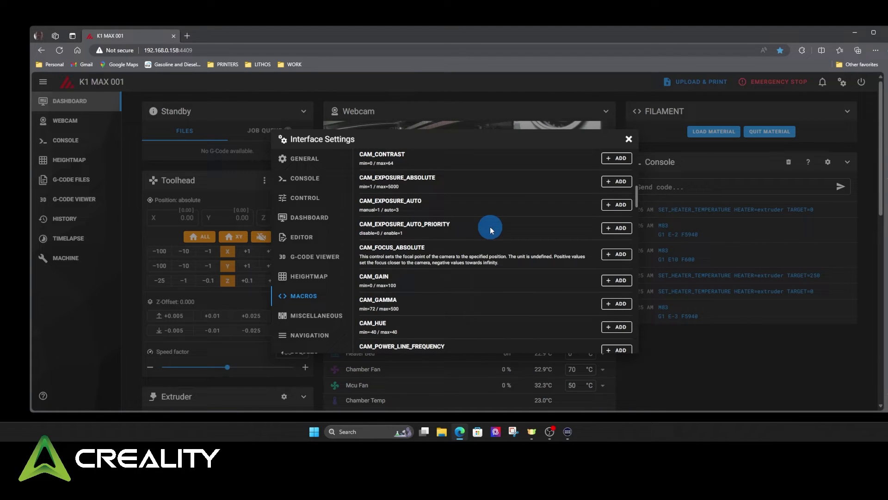
scroll(490, 226, "down", 3)
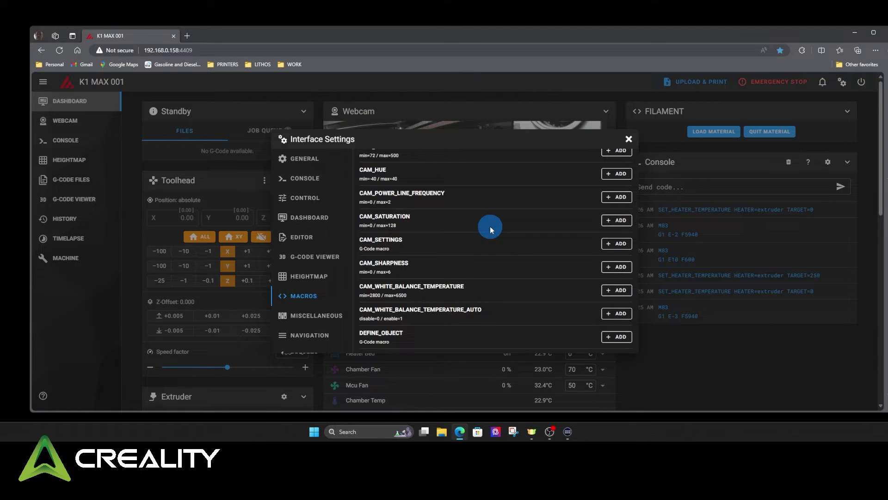
scroll(490, 226, "down", 1)
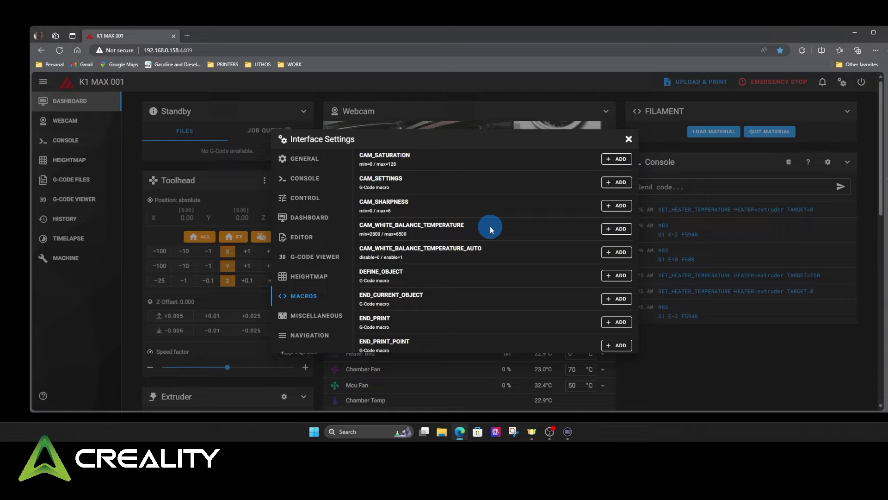
scroll(498, 243, "down", 3)
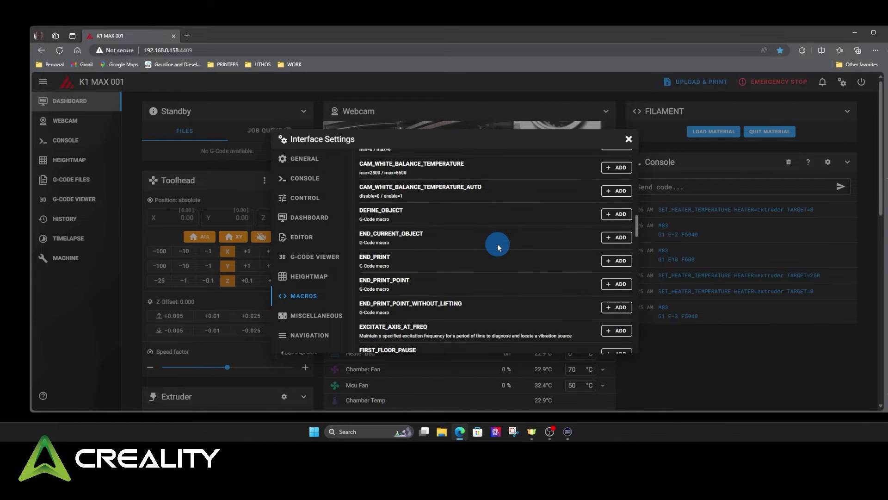
scroll(498, 243, "down", 2)
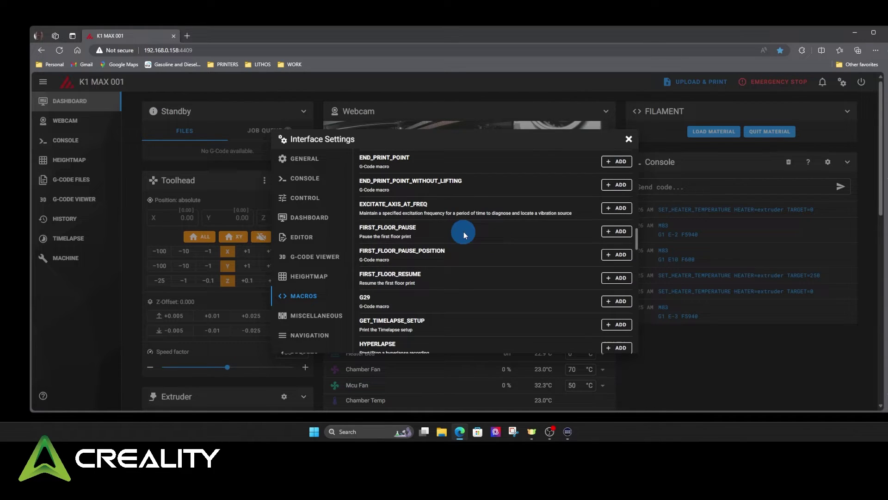
scroll(471, 237, "down", 4)
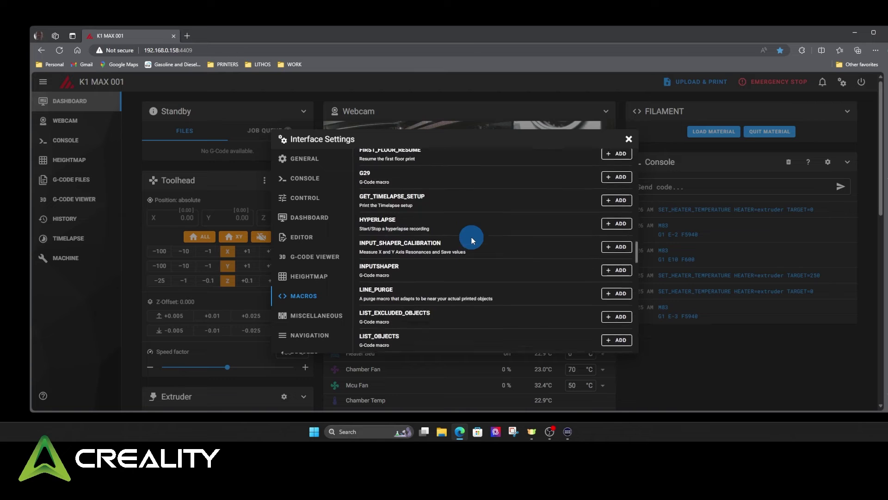
scroll(471, 237, "down", 1)
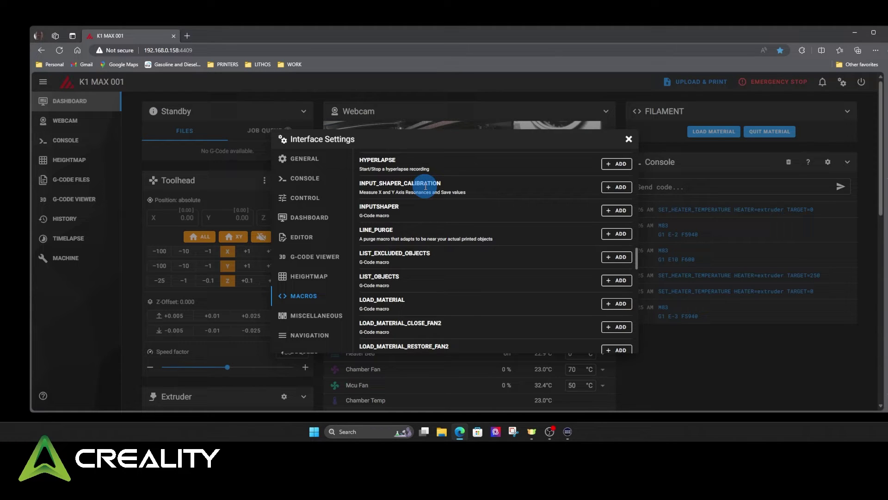
left_click(611, 187)
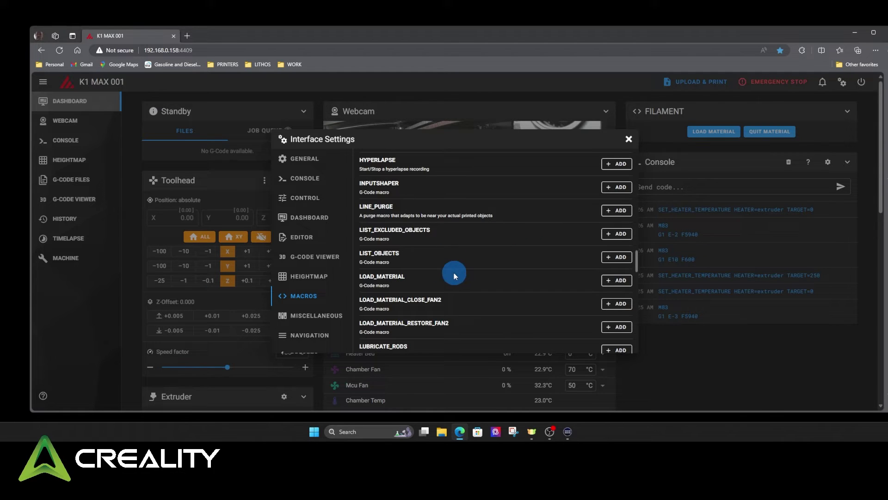
Add the PID_BED and PID_HOTEND macros to the TUNING group and close the group editor
scroll(462, 272, "down", 3)
scroll(461, 272, "down", 6)
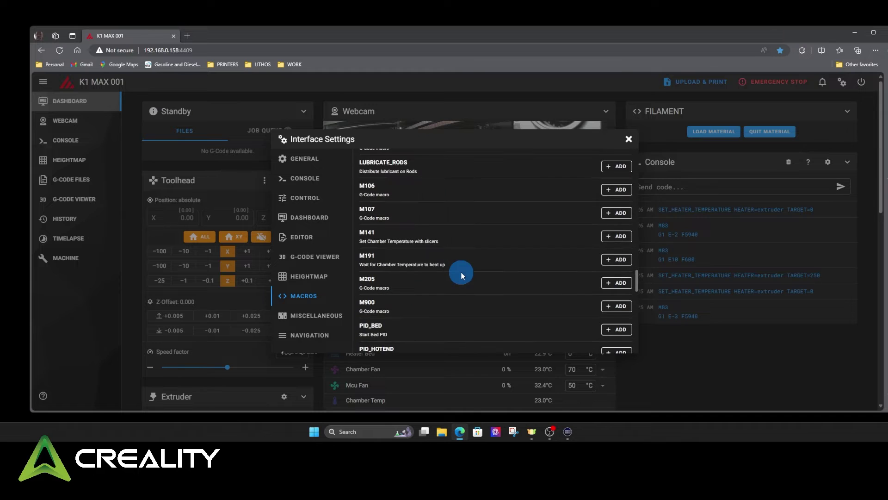
scroll(462, 267, "down", 1)
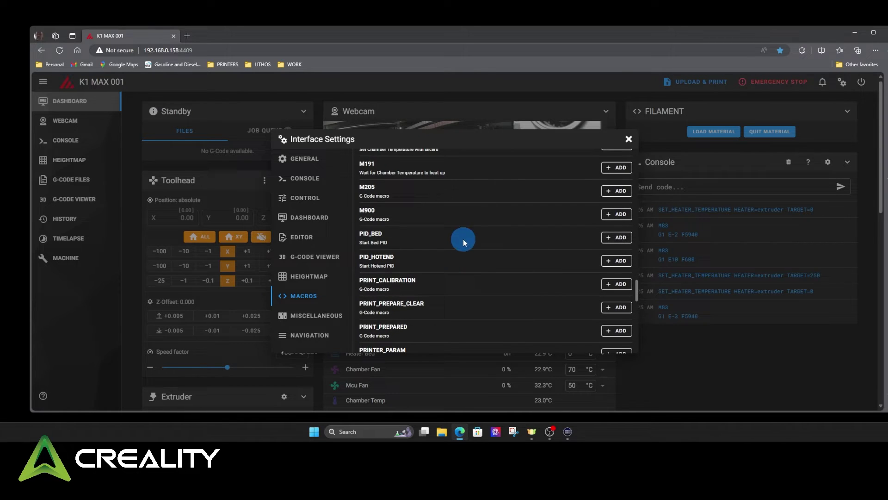
left_click(608, 239)
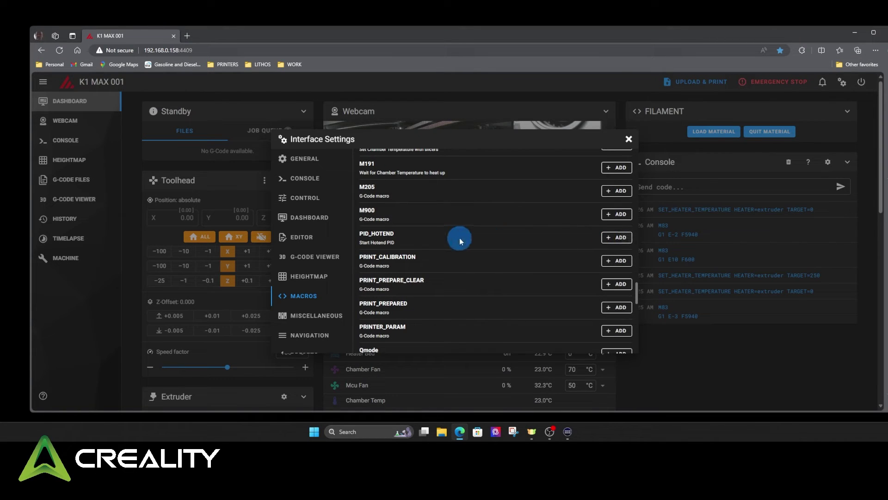
left_click(609, 239)
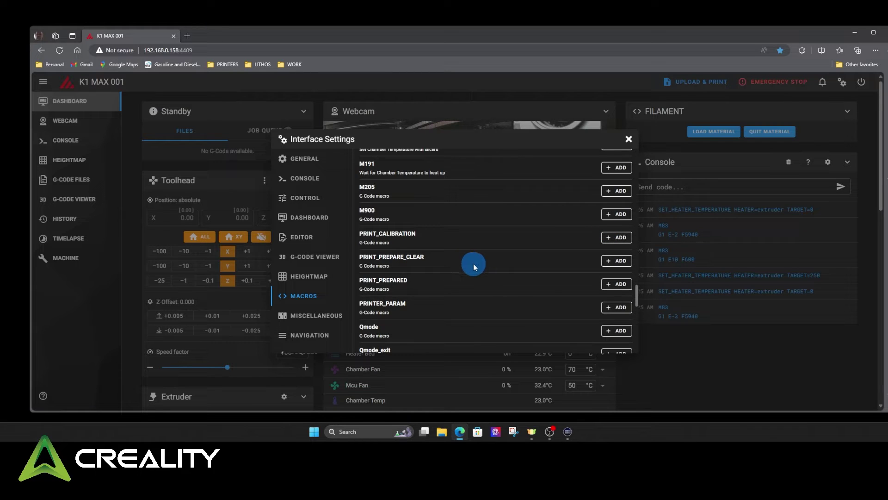
scroll(473, 263, "down", 4)
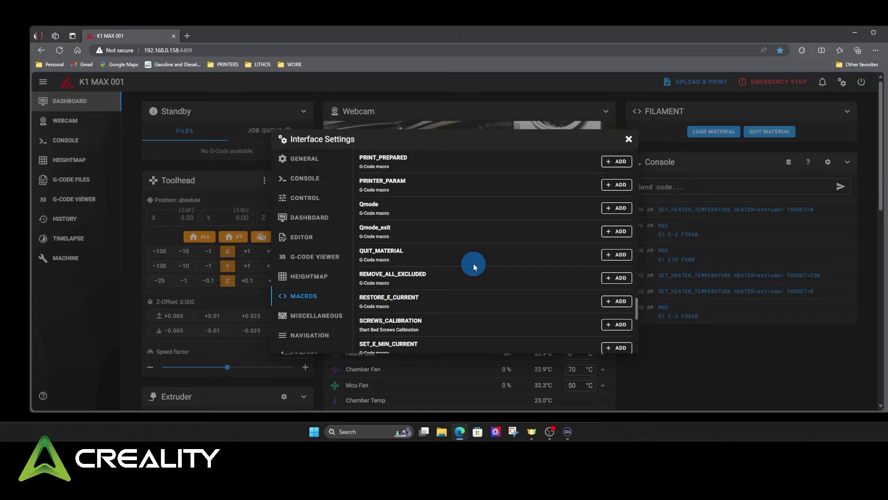
scroll(473, 263, "down", 6)
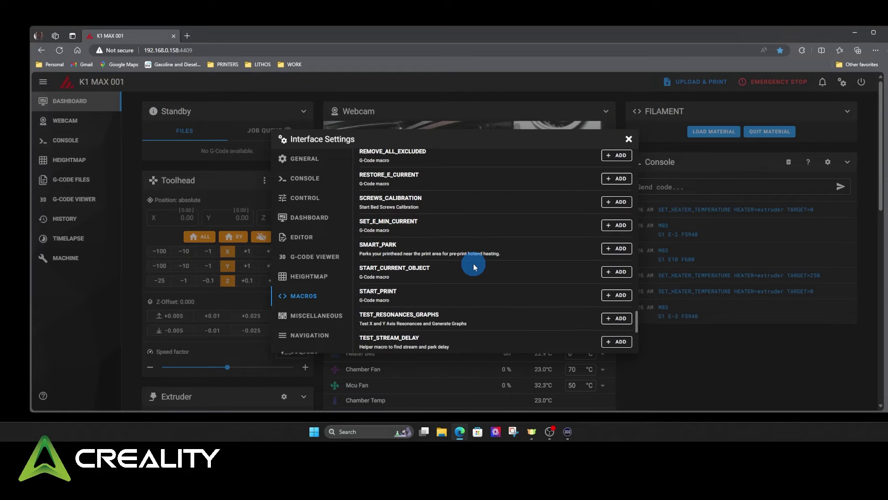
scroll(473, 263, "down", 4)
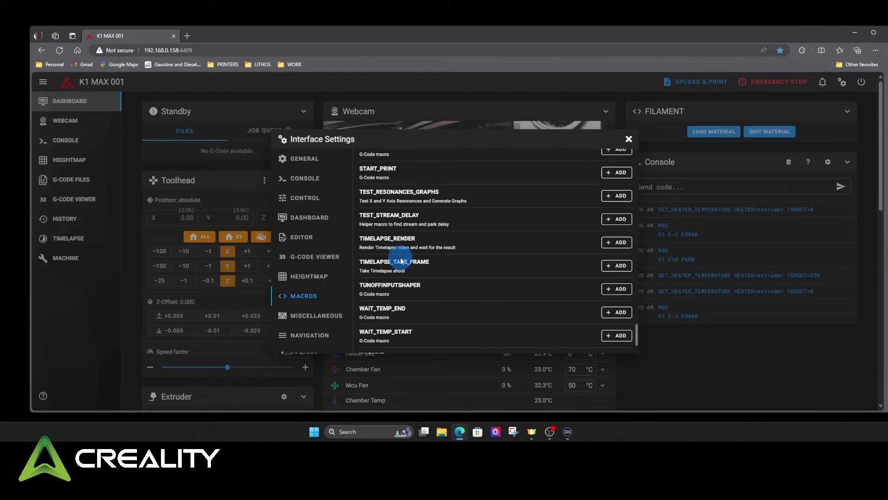
scroll(461, 278, "down", 3)
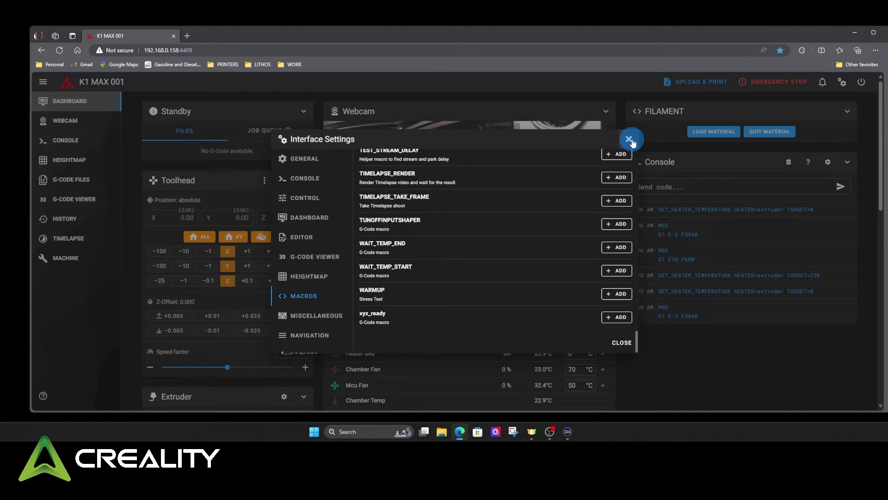
left_click(620, 343)
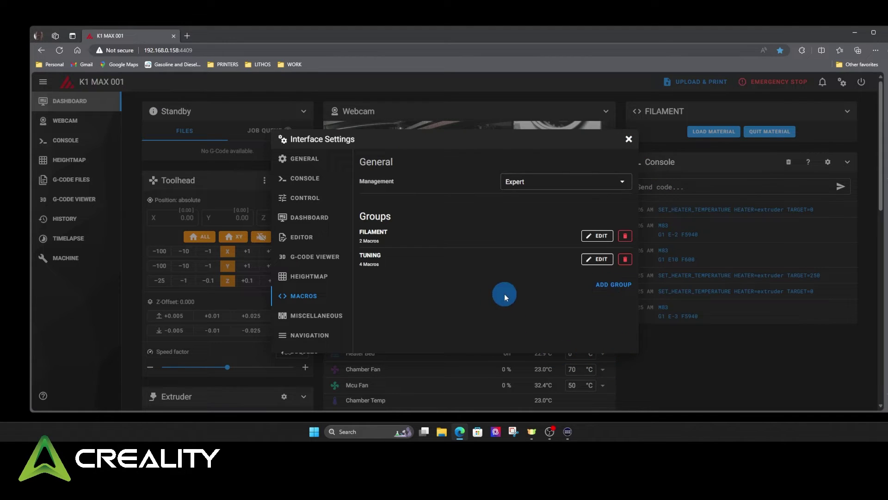
In the widescreen dashboard layout, move the TUNING group between FILAMENT and Console in the third column and return to the dashboard
left_click(308, 221)
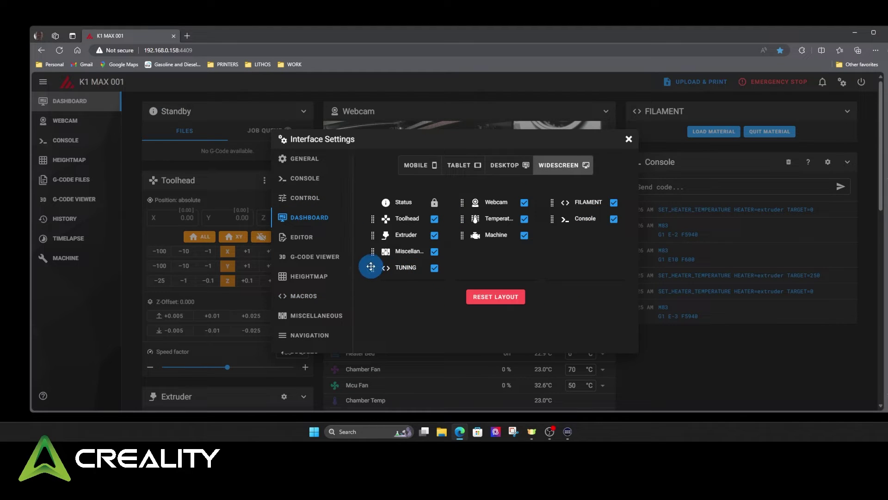
left_click_drag(372, 267, 554, 217)
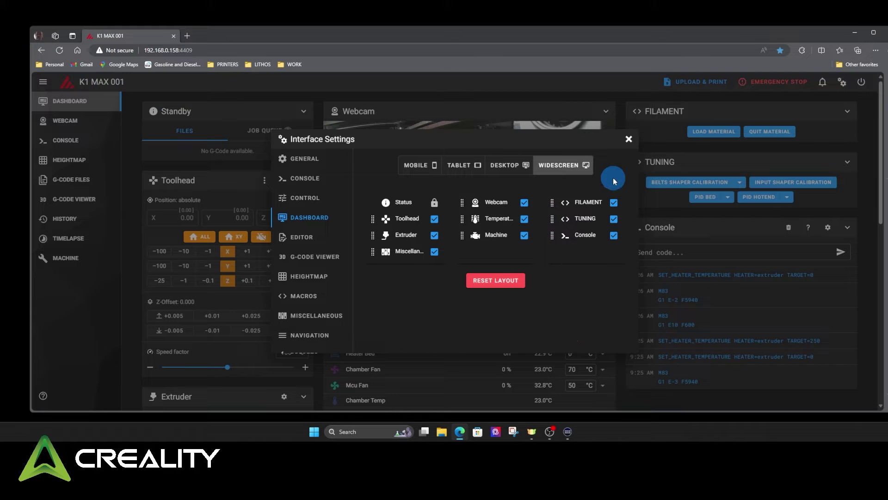
left_click(629, 139)
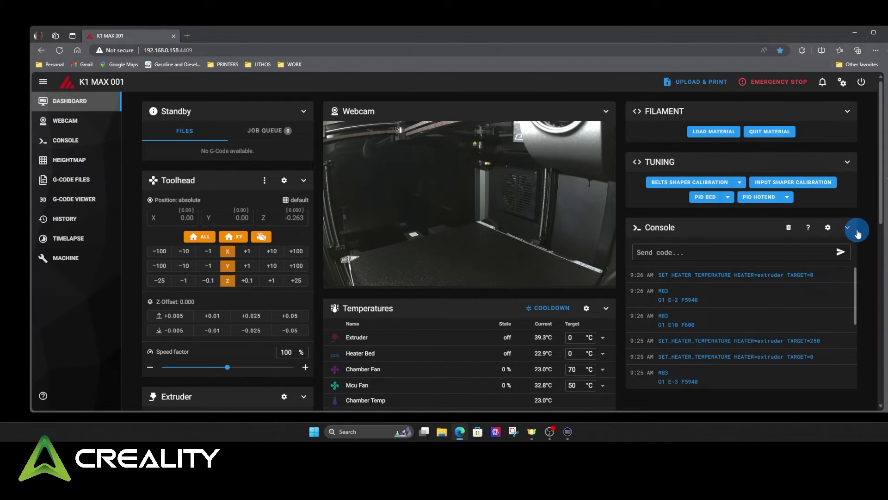
scroll(272, 259, "down", 10)
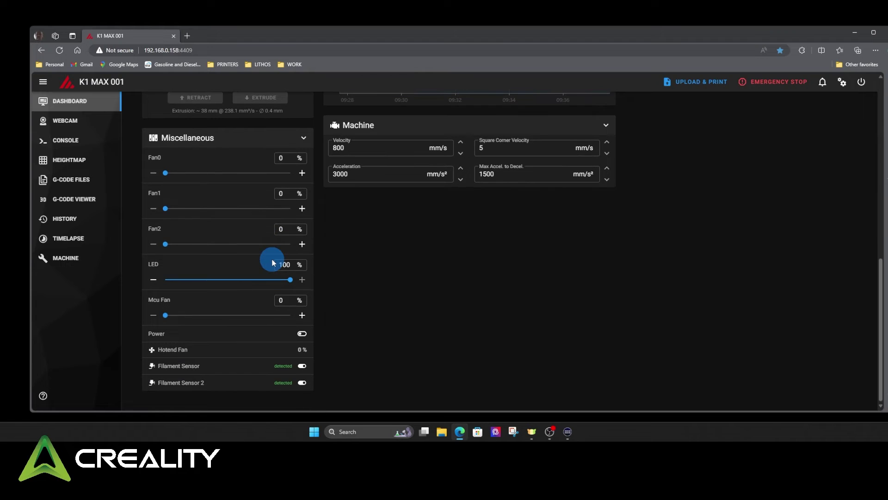
scroll(272, 262, "up", 4)
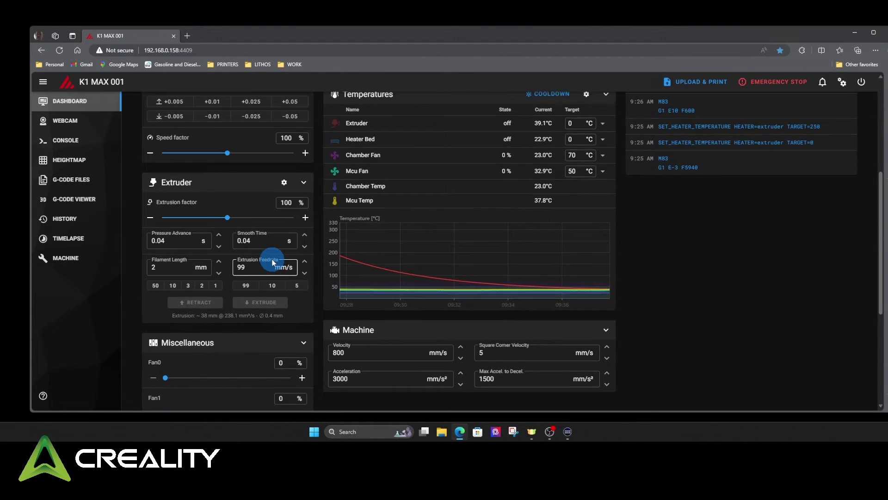
scroll(272, 259, "up", 5)
scroll(272, 259, "down", 9)
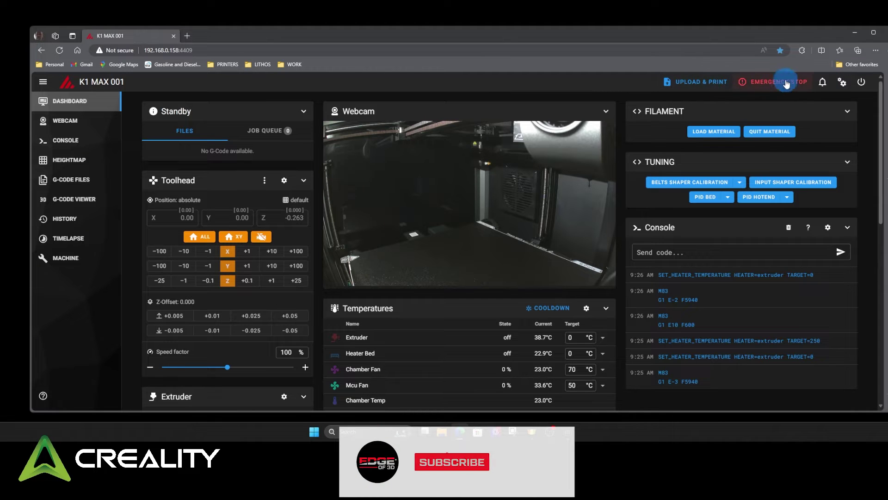
Add a third macro group named PRINTING in the interface settings
left_click(842, 83)
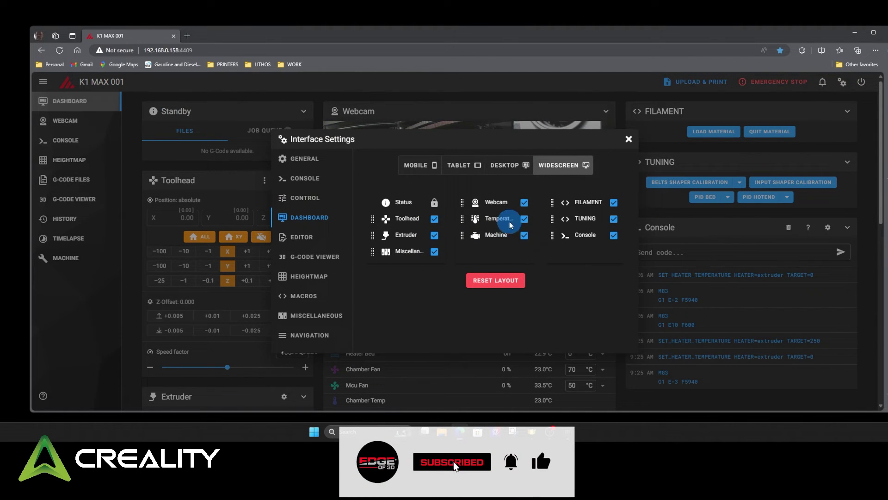
left_click(300, 299)
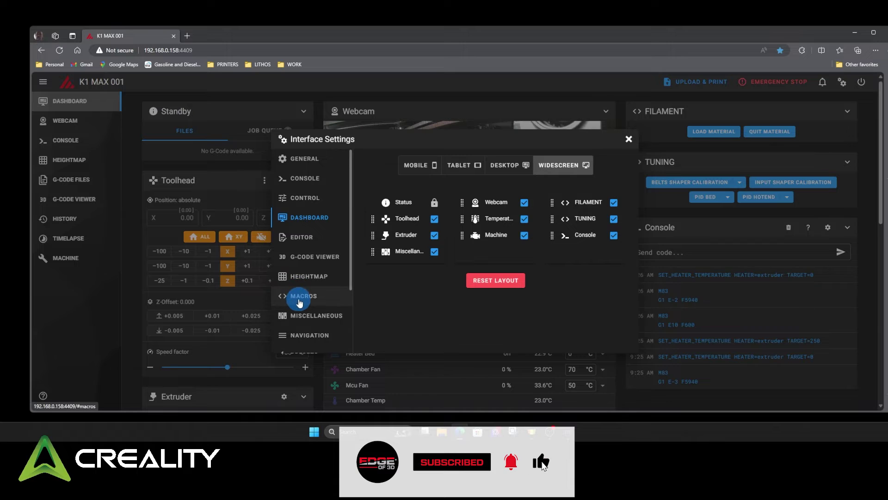
left_click(623, 290)
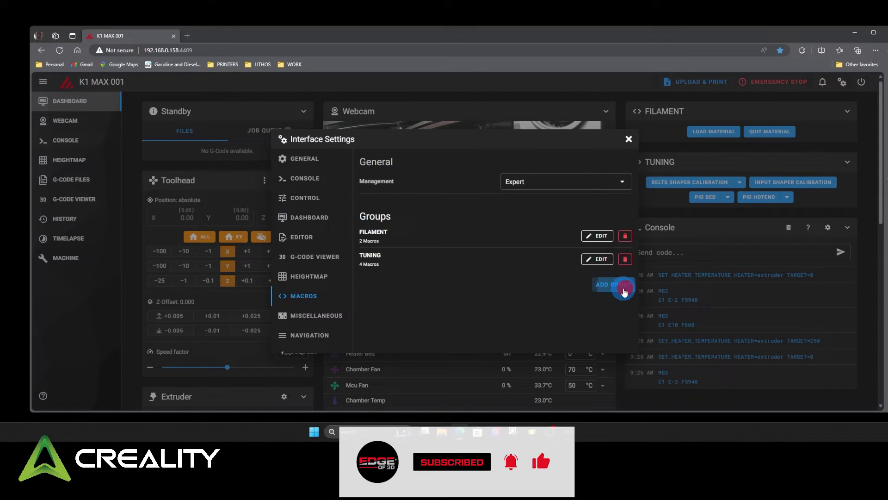
left_click(541, 182)
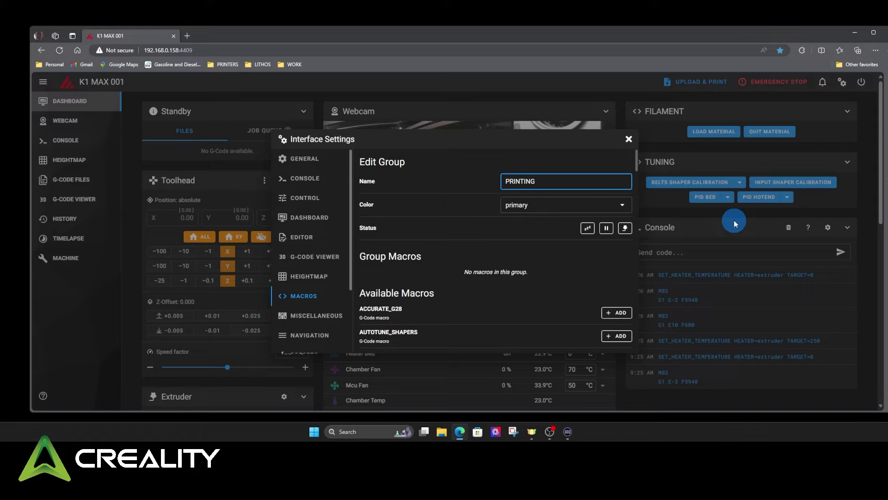
left_click(625, 228)
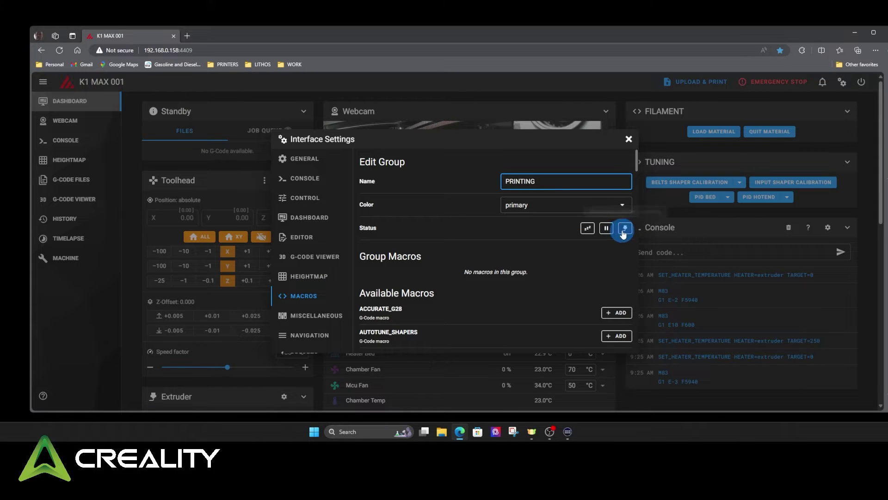
Add the END_PRINT macro to the PRINTING group and close the group editor
scroll(469, 292, "down", 1)
scroll(468, 290, "down", 5)
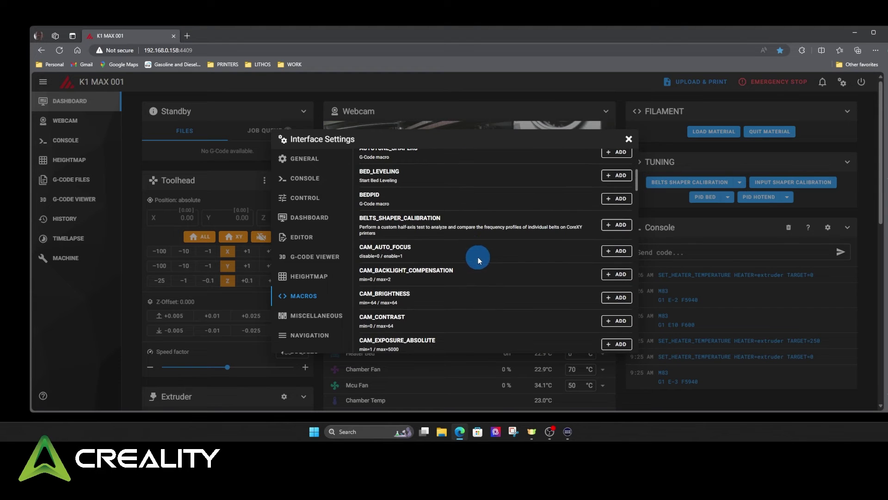
scroll(487, 254, "down", 6)
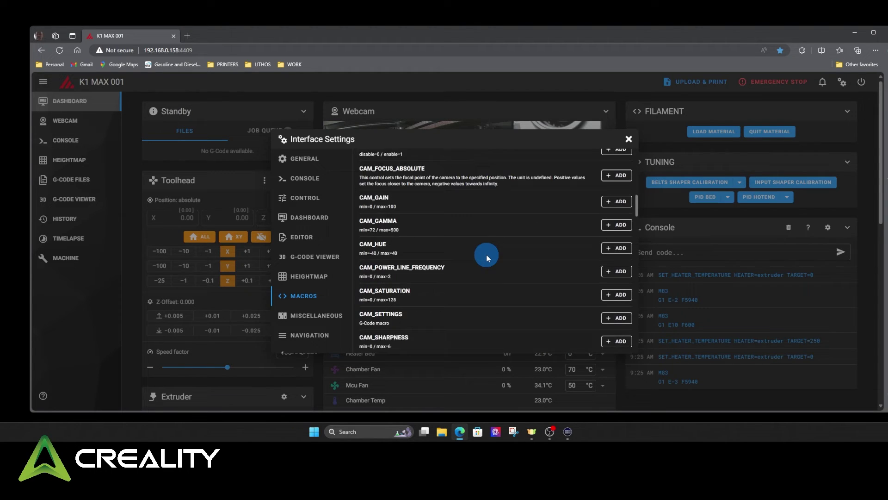
scroll(487, 254, "down", 5)
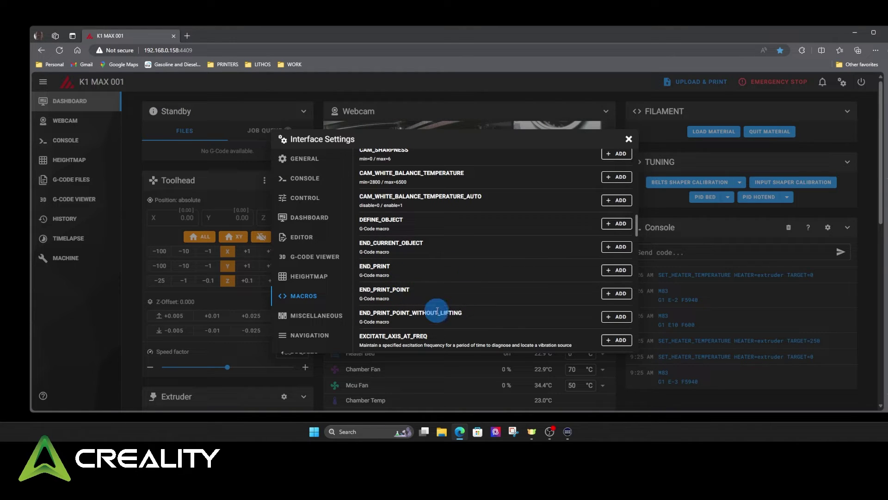
scroll(451, 311, "down", 1)
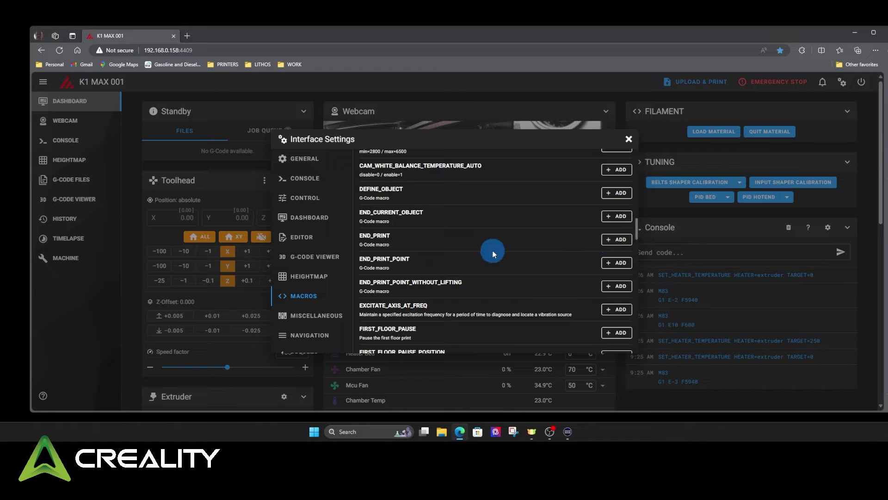
scroll(494, 253, "down", 1)
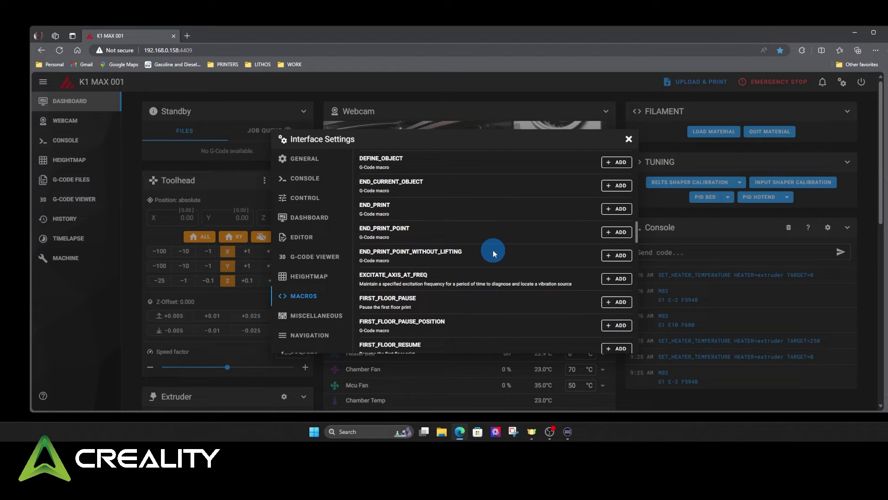
scroll(492, 249, "down", 8)
scroll(493, 249, "up", 5)
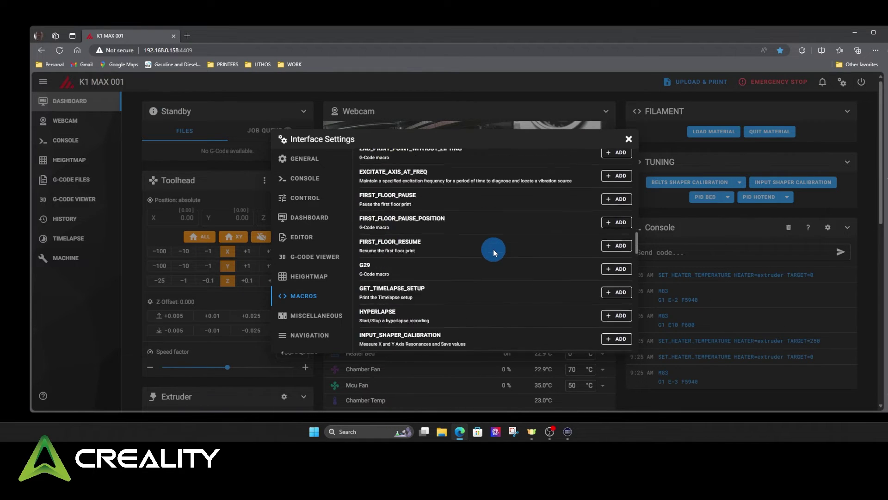
scroll(493, 249, "up", 5)
scroll(617, 234, "up", 10)
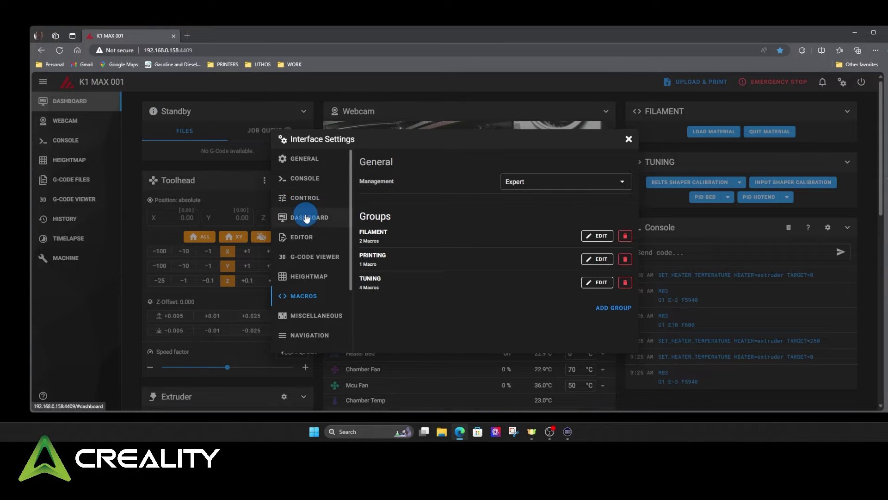
In the widescreen dashboard layout, move the PRINTING group above FILAMENT in the third column and return to the dashboard
left_click(307, 216)
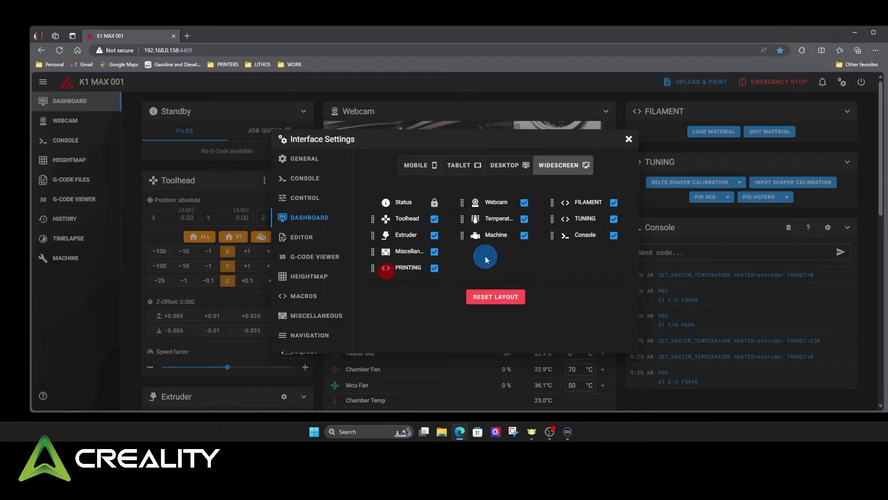
left_click_drag(372, 267, 554, 201)
left_click(629, 138)
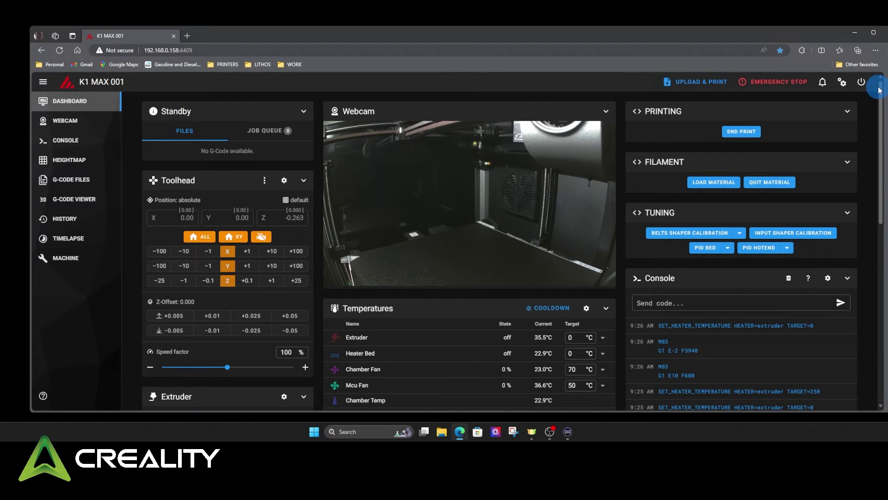
Set the toolhead control style to Circle in the interface settings and return to the dashboard
left_click(841, 83)
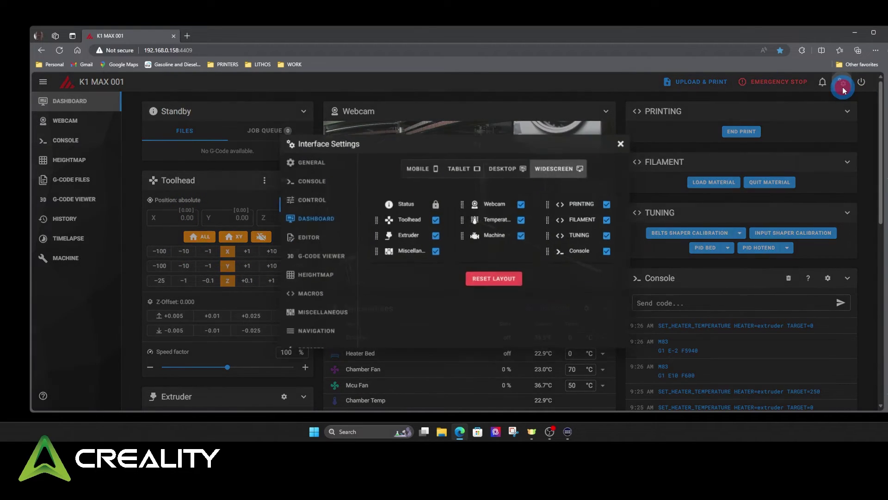
left_click(307, 199)
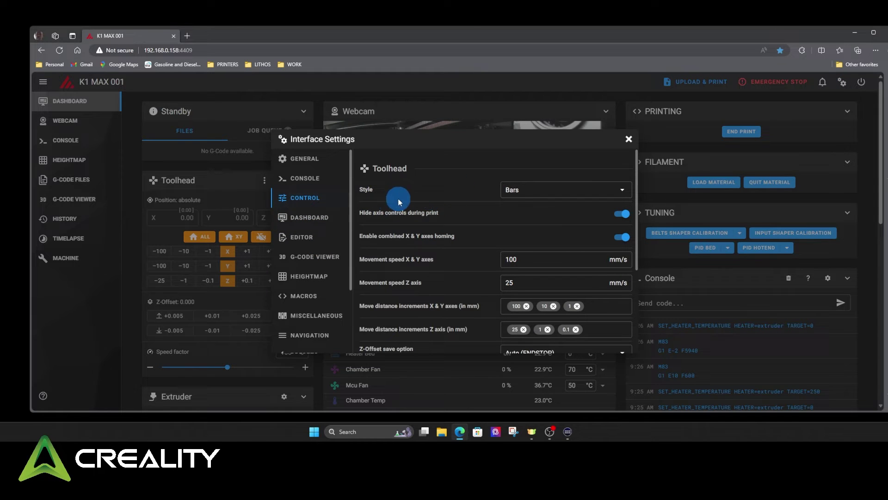
left_click(622, 190)
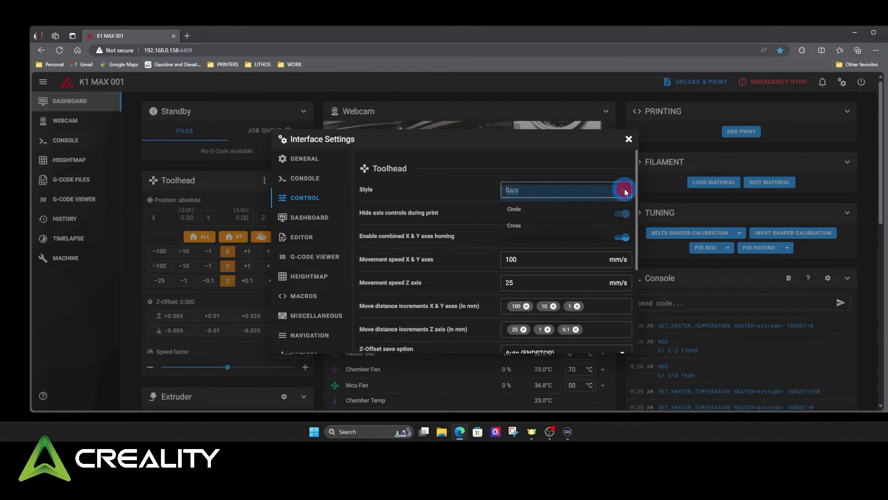
left_click(534, 209)
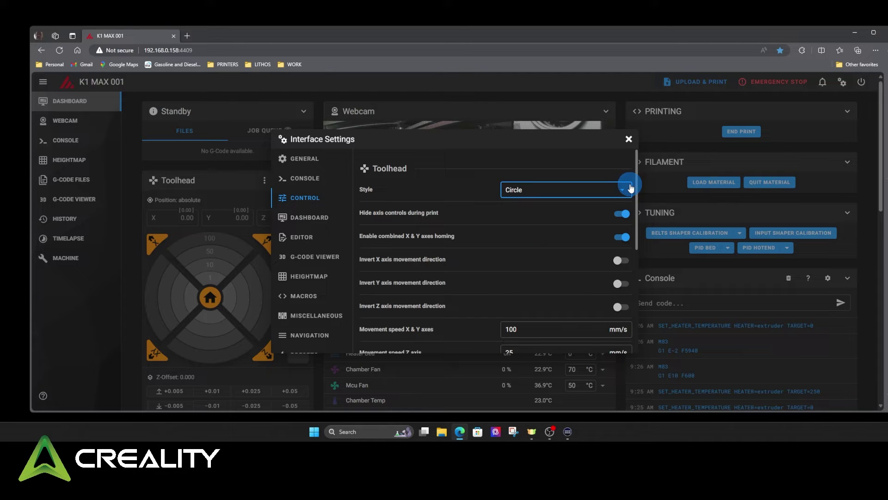
left_click(626, 140)
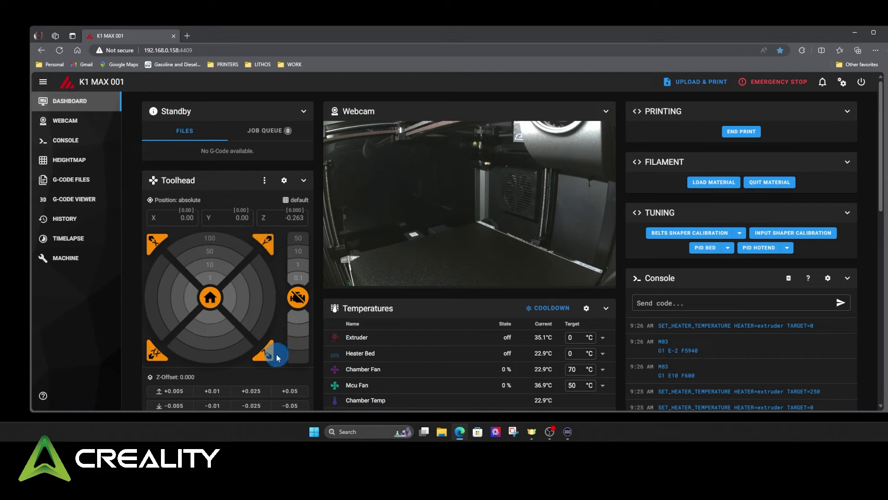
left_click(211, 301)
left_click(293, 297)
scroll(259, 287, "down", 3)
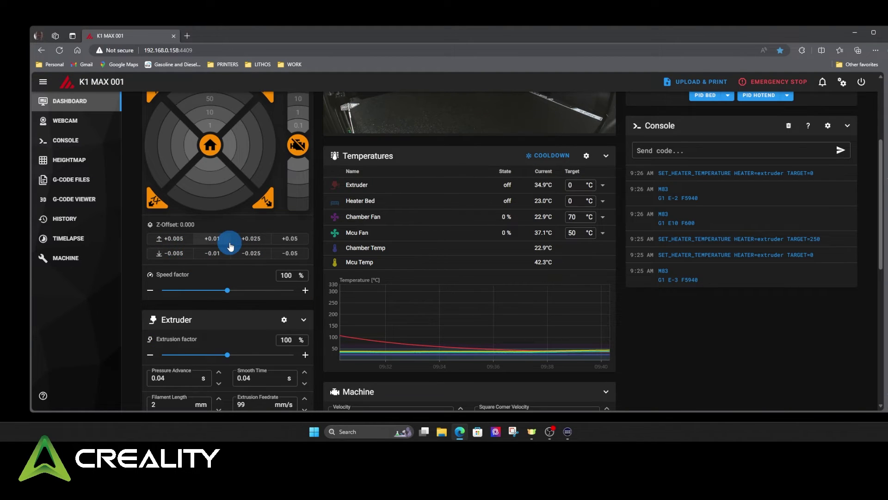
scroll(231, 248, "up", 4)
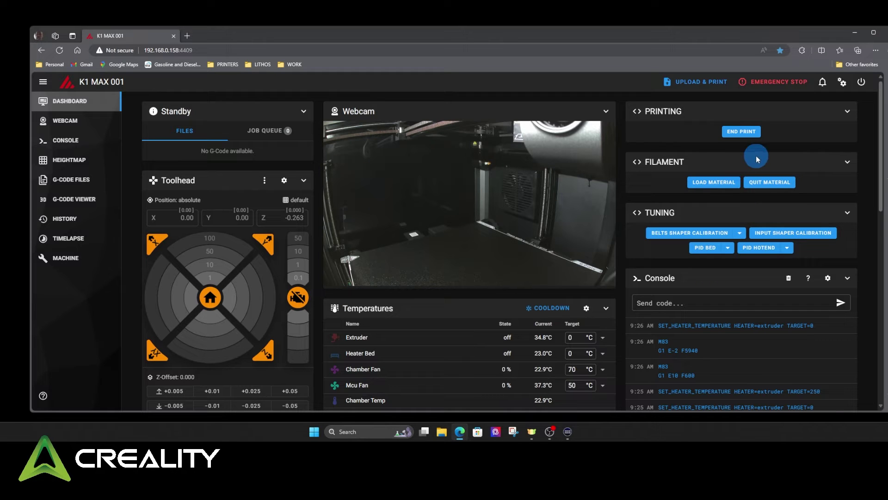
Set the toolhead control style to Cross in the interface settings and select a move distance of 100 on the dashboard
left_click(842, 82)
left_click(523, 190)
left_click(523, 226)
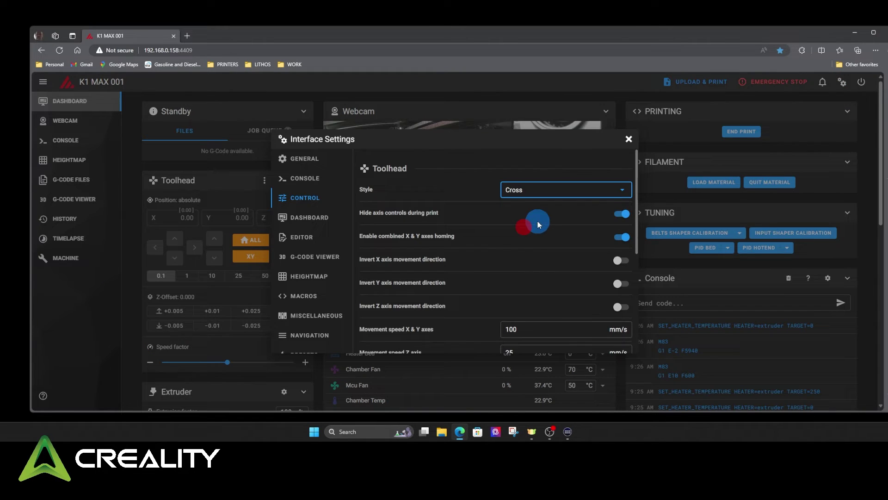
key("Escape")
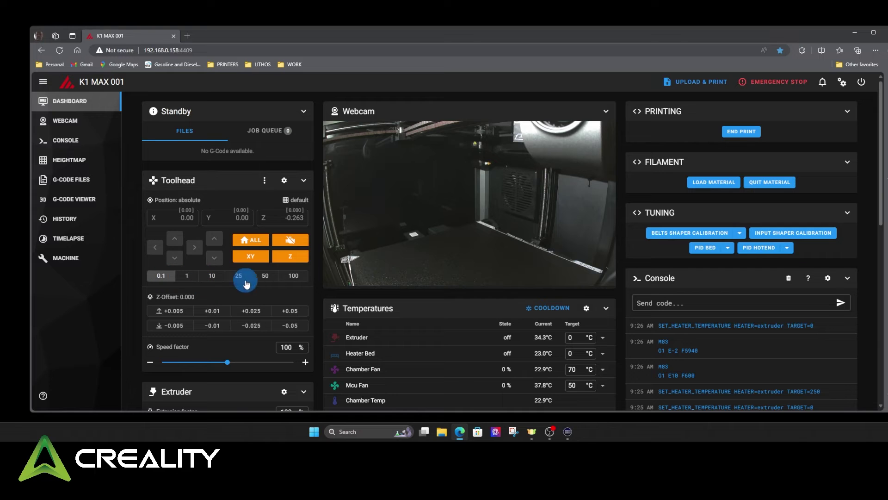
left_click(291, 276)
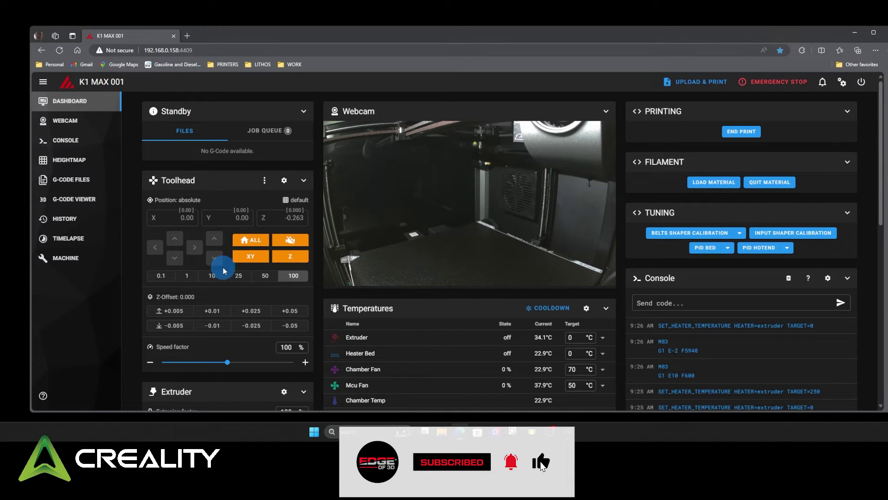
Examine the extruder's filament length, extrusion feedrate, retract and extrude controls on the dashboard
scroll(210, 237, "down", 4)
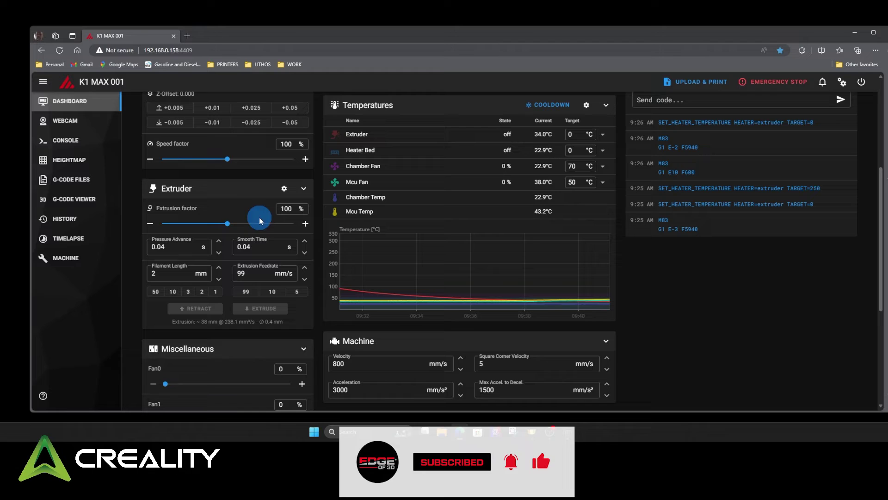
scroll(210, 252, "down", 2)
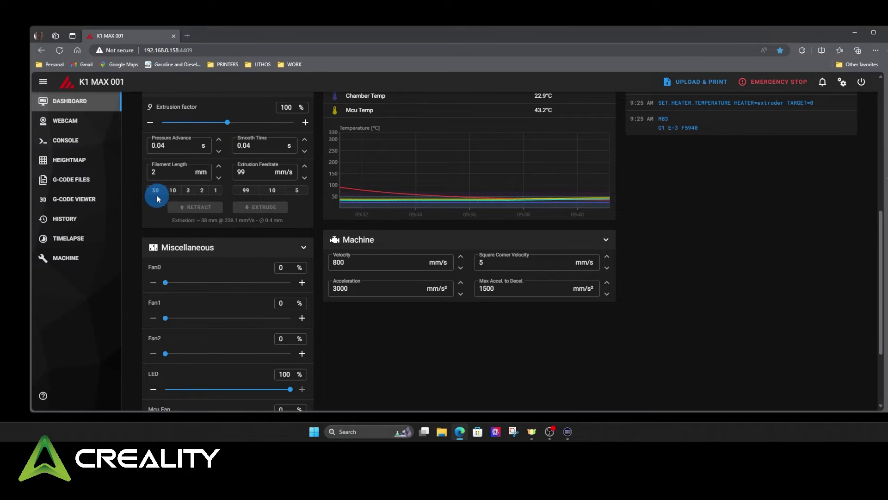
scroll(245, 204, "up", 2)
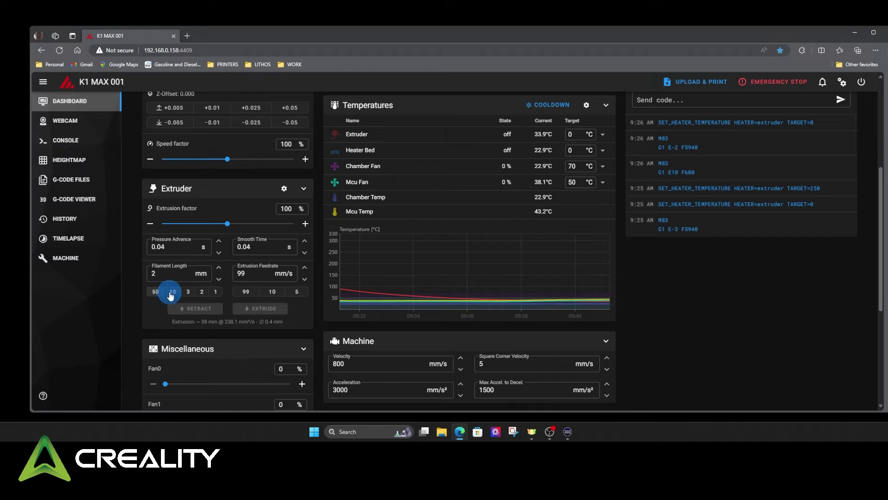
left_click(253, 277)
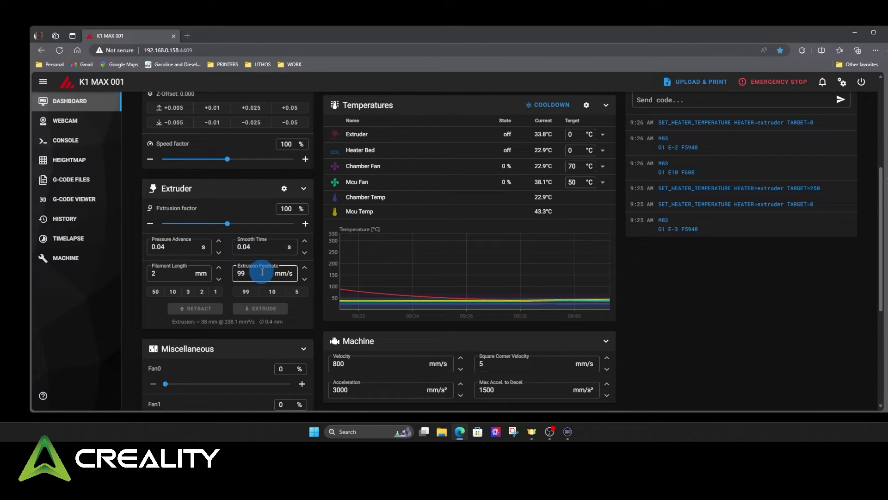
left_click(257, 307)
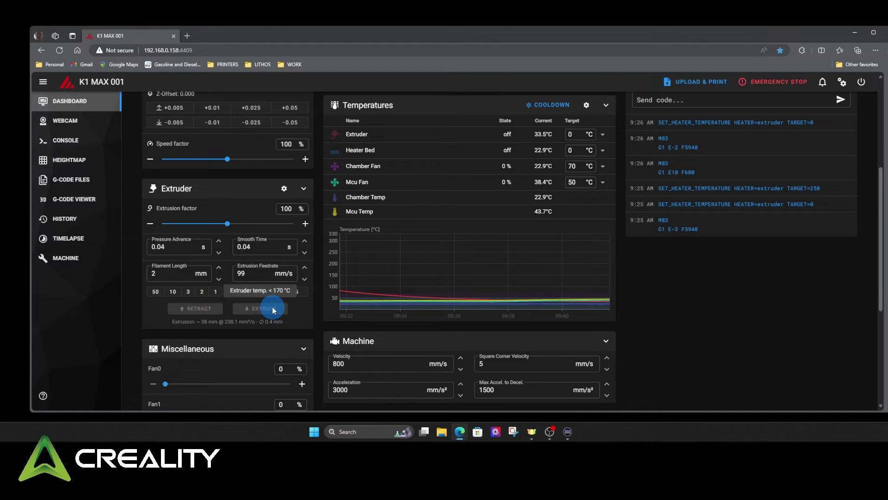
scroll(273, 307, "up", 1)
scroll(272, 307, "up", 2)
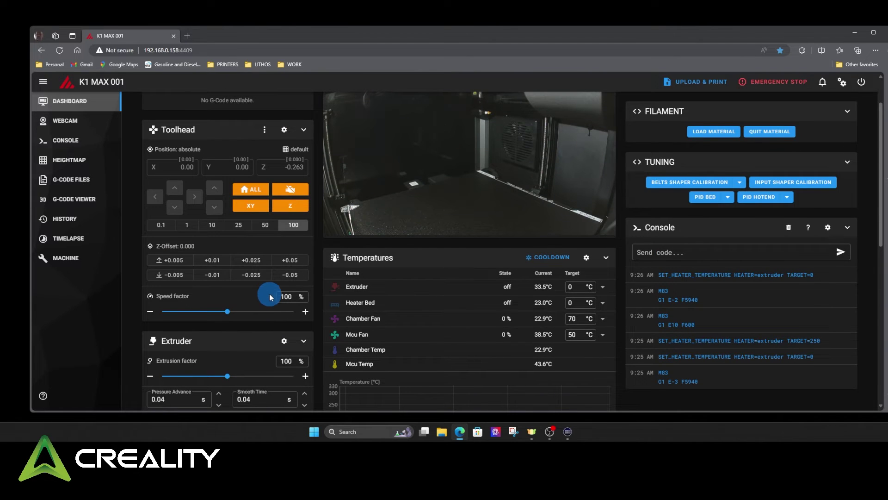
Set the extruder's target temperature to 250 °C
scroll(271, 298, "down", 1)
left_click(582, 235)
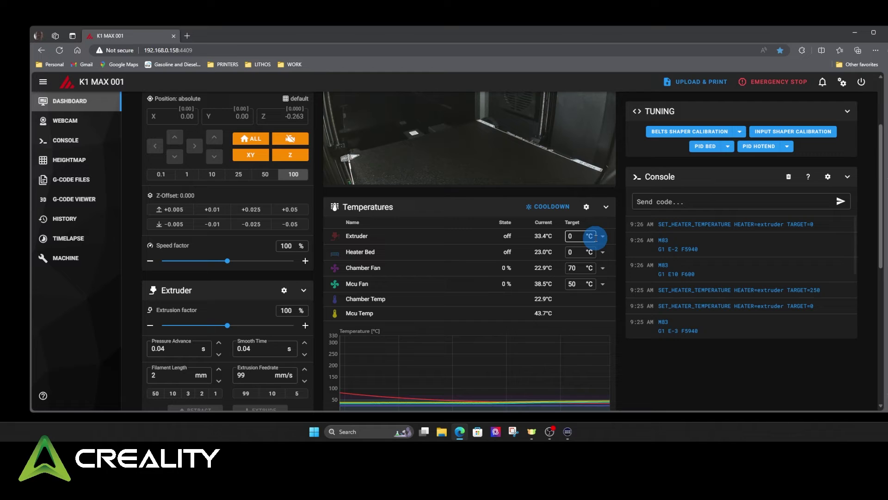
type("250")
key("Return")
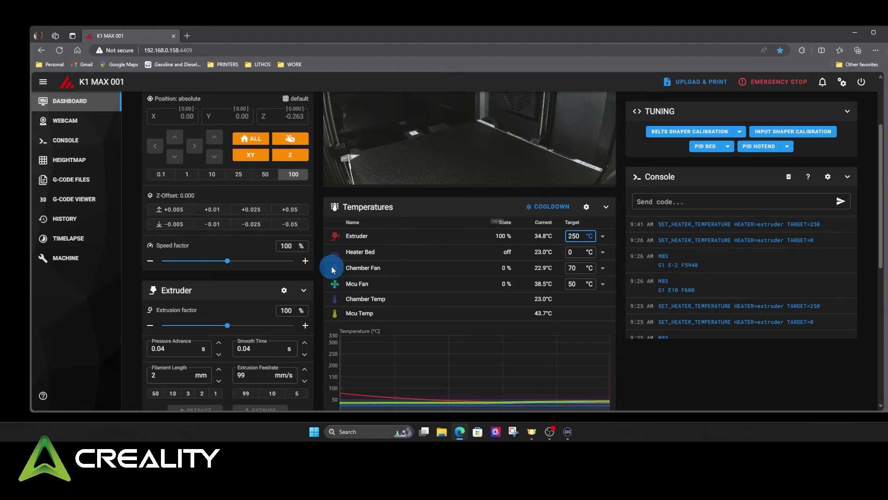
scroll(231, 318, "down", 4)
scroll(231, 309, "up", 2)
scroll(238, 314, "up", 2)
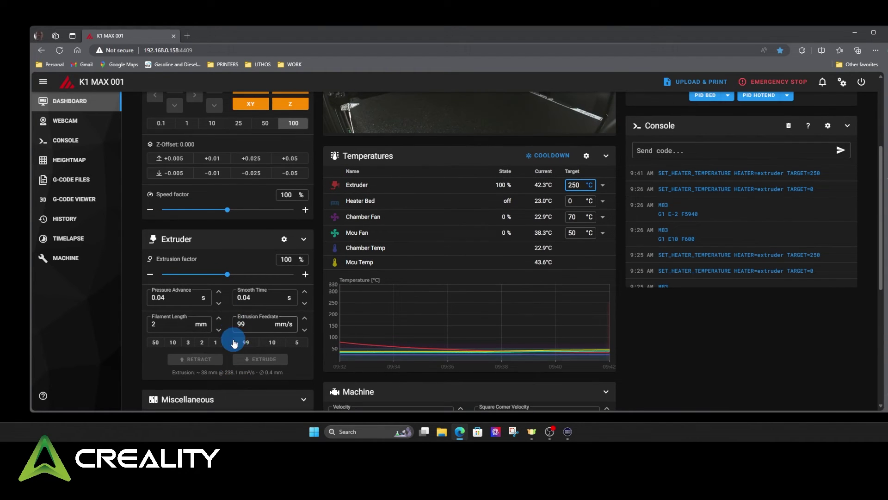
In the widescreen dashboard layout, move Extruder above Toolhead in the first column and return to the dashboard
scroll(234, 241, "up", 1)
scroll(234, 240, "up", 3)
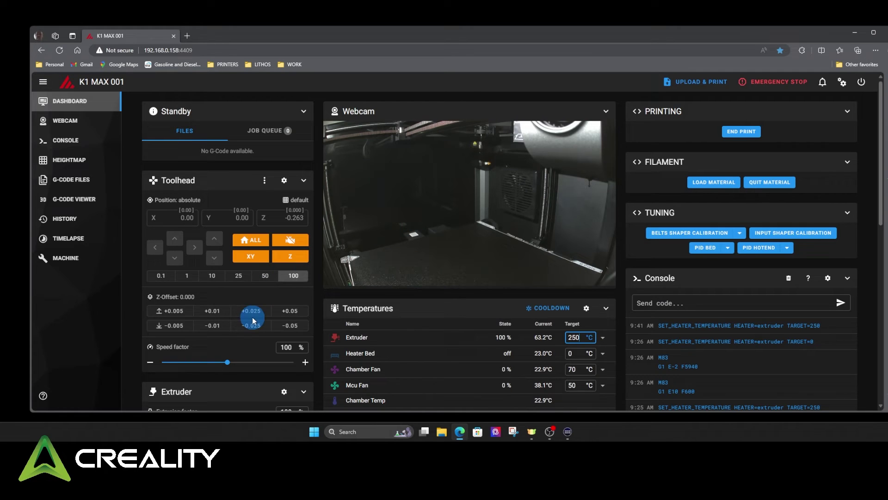
left_click(842, 82)
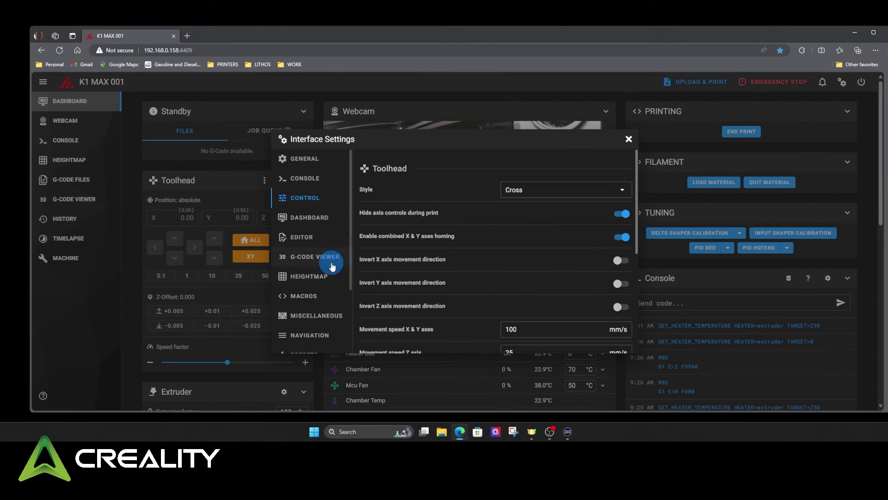
left_click(315, 217)
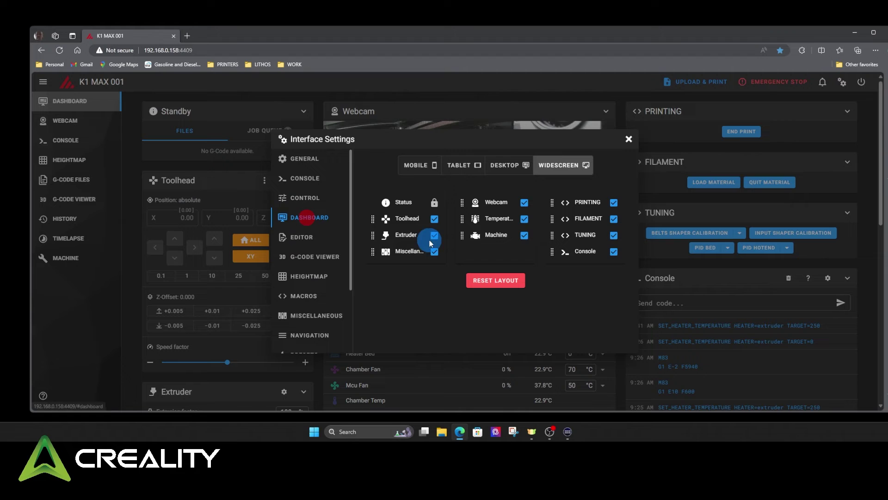
left_click_drag(373, 237, 374, 216)
key("Escape")
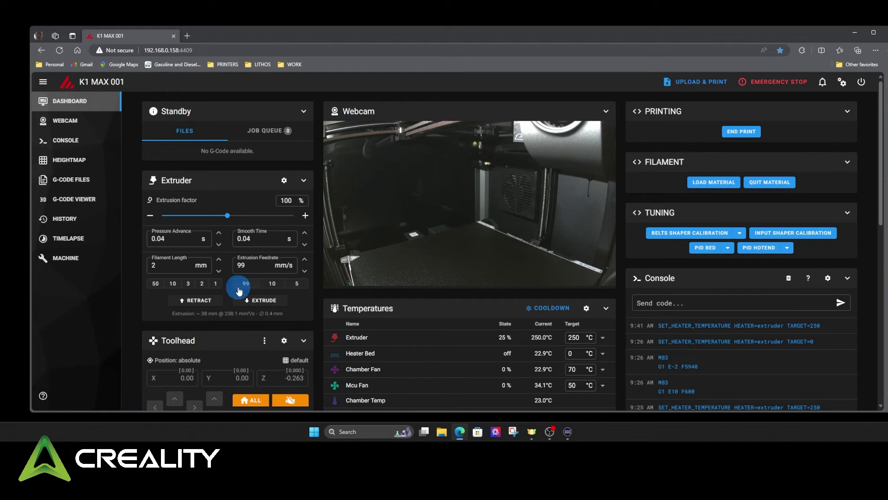
Extrude 50 mm of filament at a feedrate of 10 mm/s
left_click(156, 284)
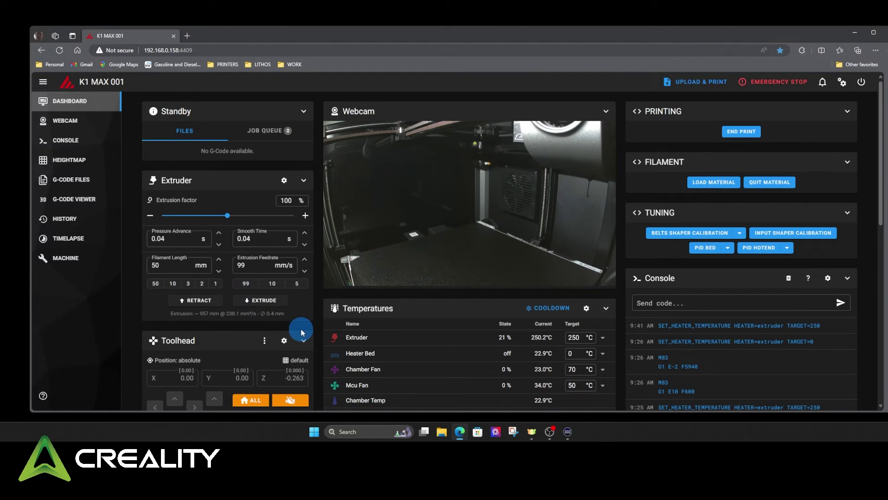
left_click(273, 283)
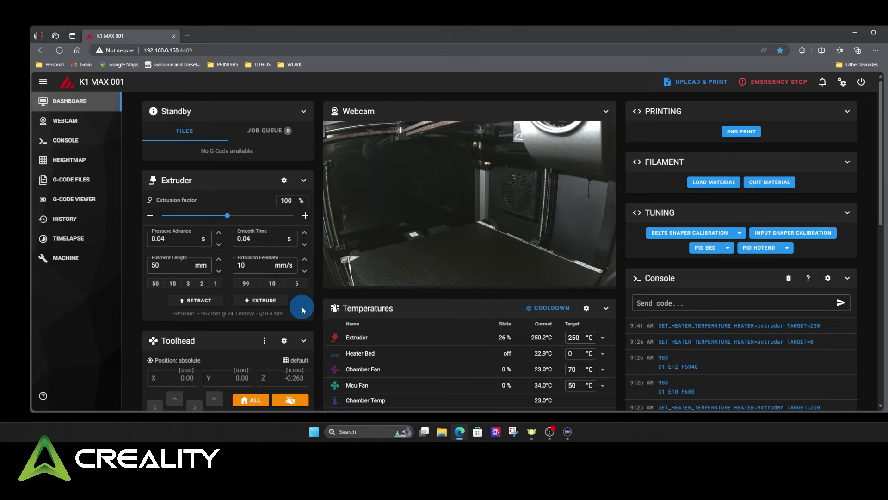
left_click(259, 303)
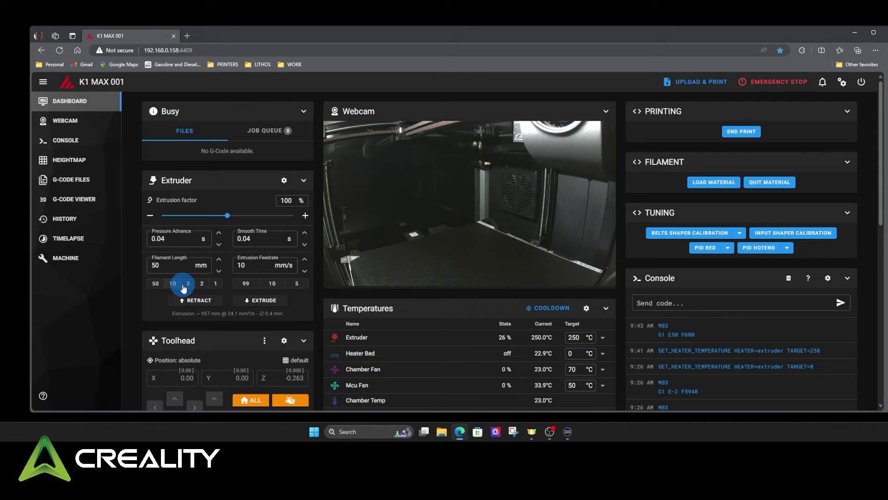
Retract 2 mm of filament at an extrusion feedrate of 99 mm/s
left_click(202, 284)
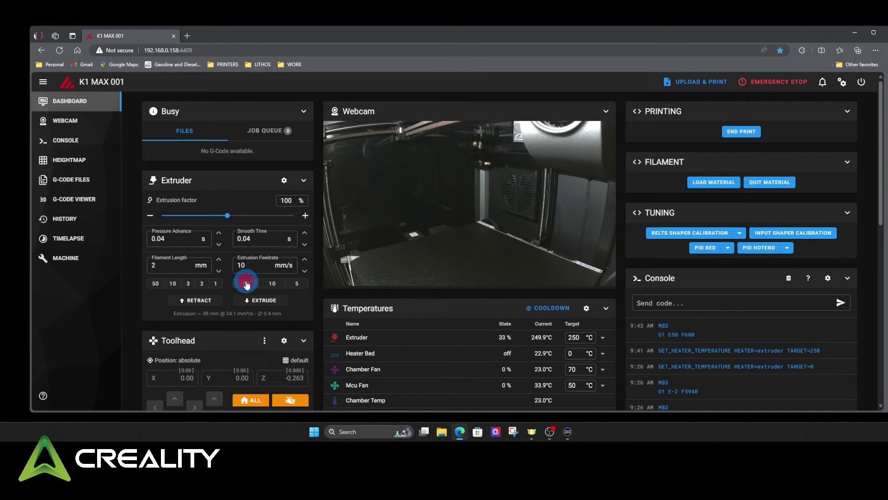
left_click(245, 283)
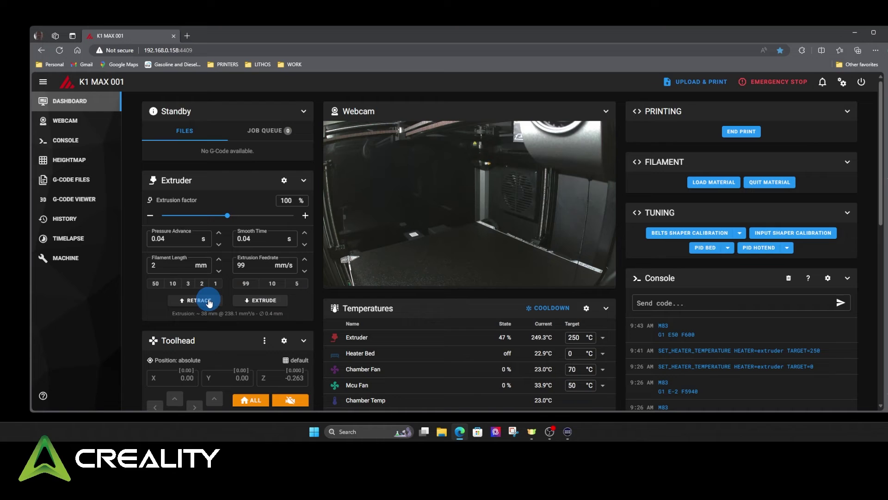
left_click(174, 267)
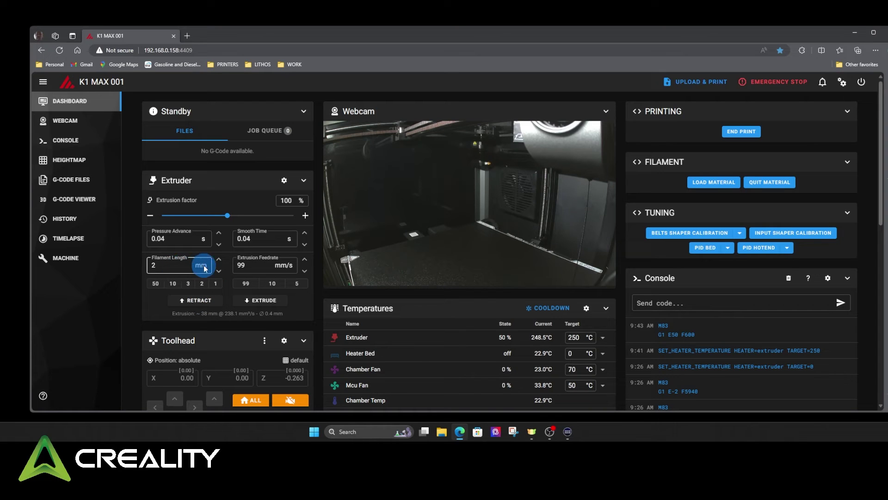
left_click(203, 304)
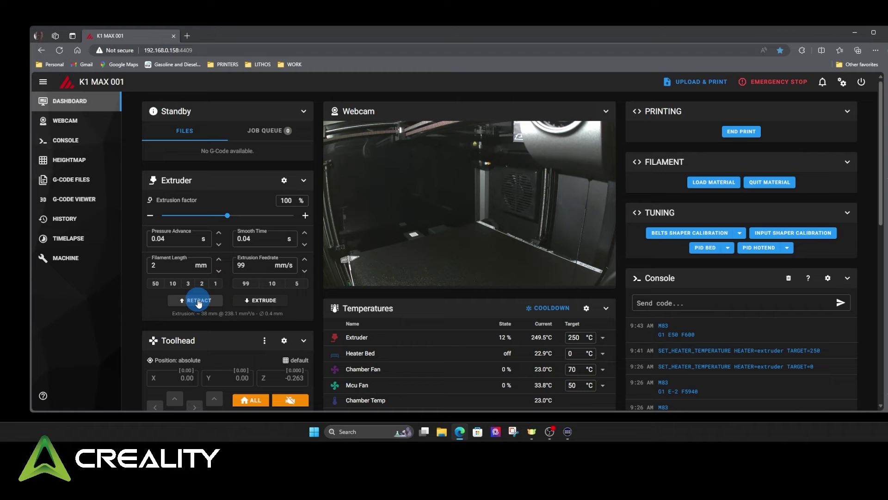
left_click(199, 301)
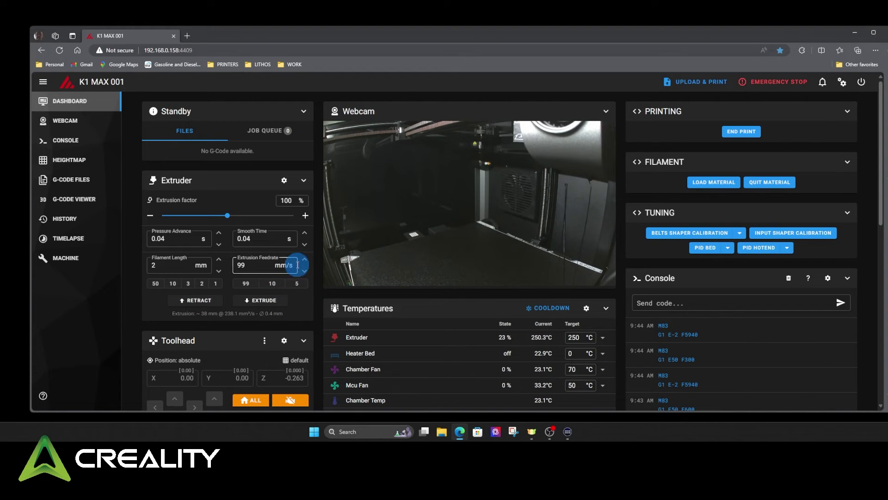
Inspect a probed point on the bed mesh heightmap and view the list of G-code files
scroll(554, 343, "down", 3)
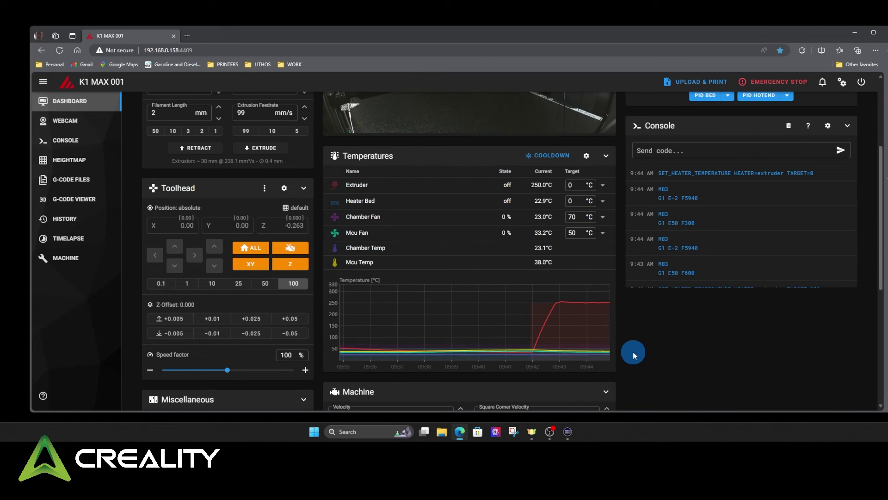
scroll(634, 354, "up", 3)
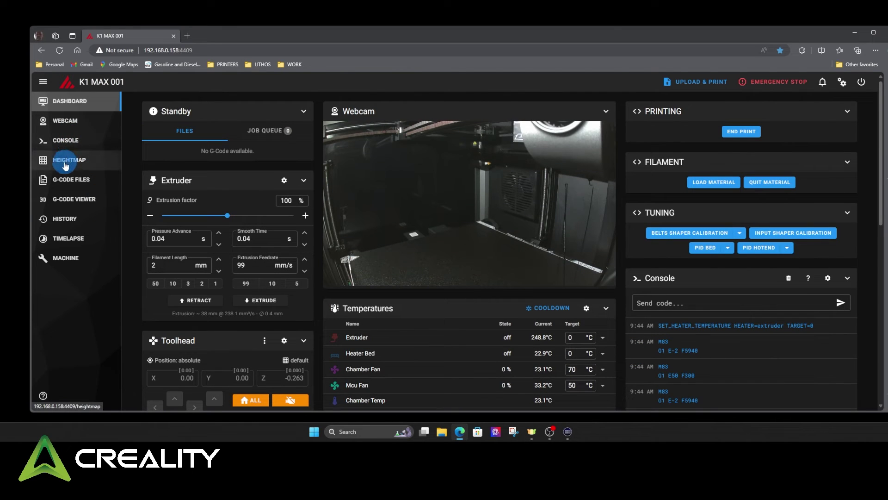
left_click(65, 162)
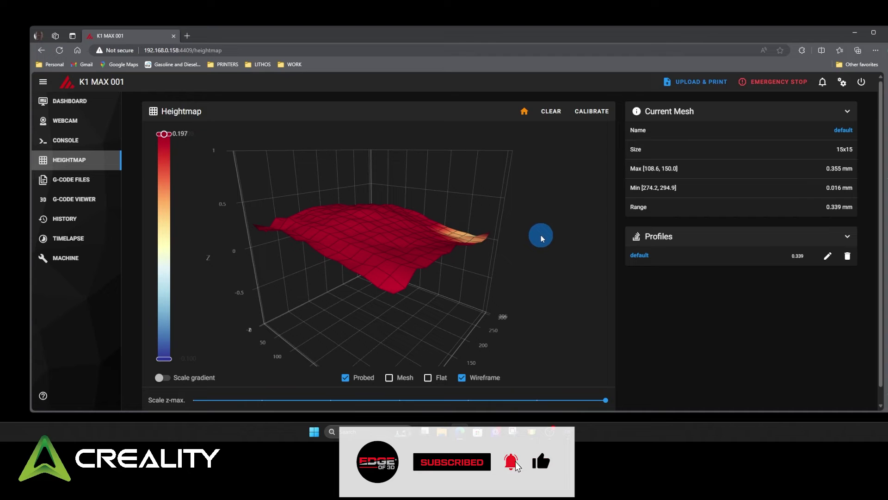
mouse_move(362, 248)
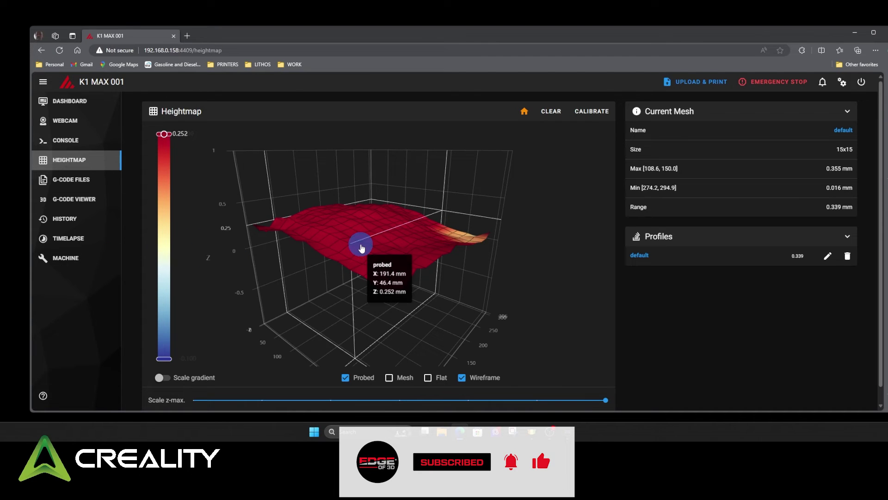
left_click(69, 180)
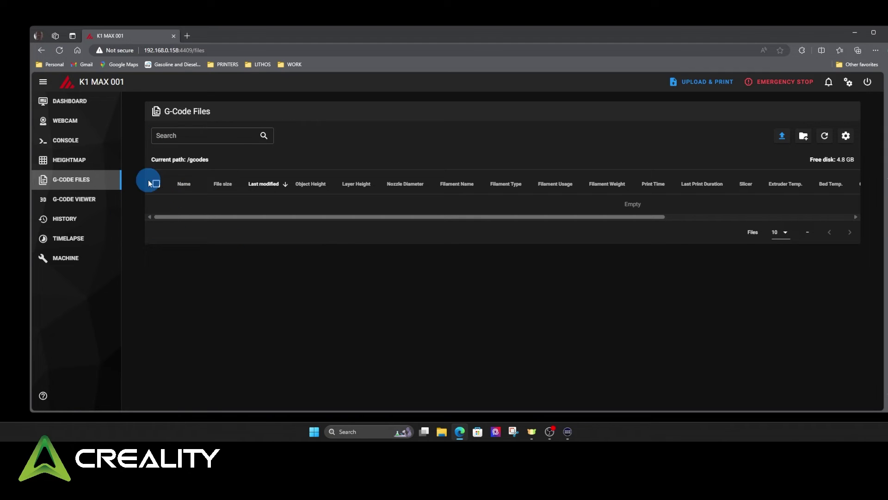
Open the print statistics and history, and page through the older print jobs
left_click(113, 222)
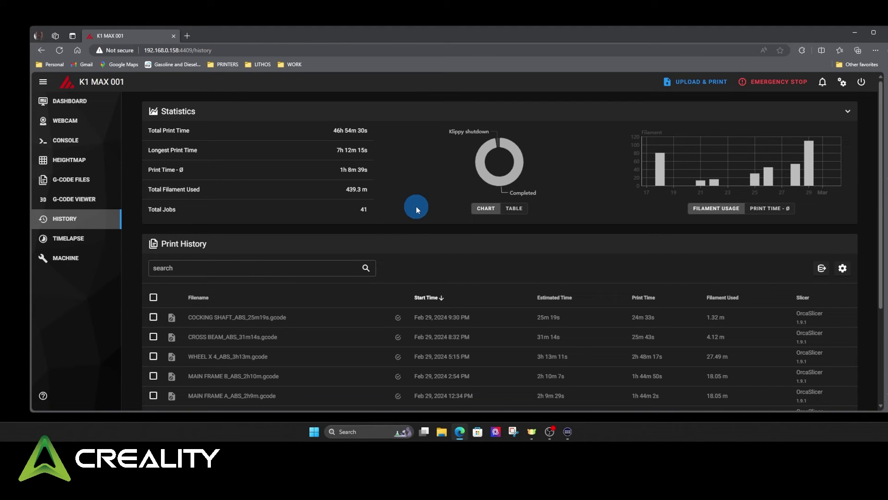
scroll(334, 337, "down", 3)
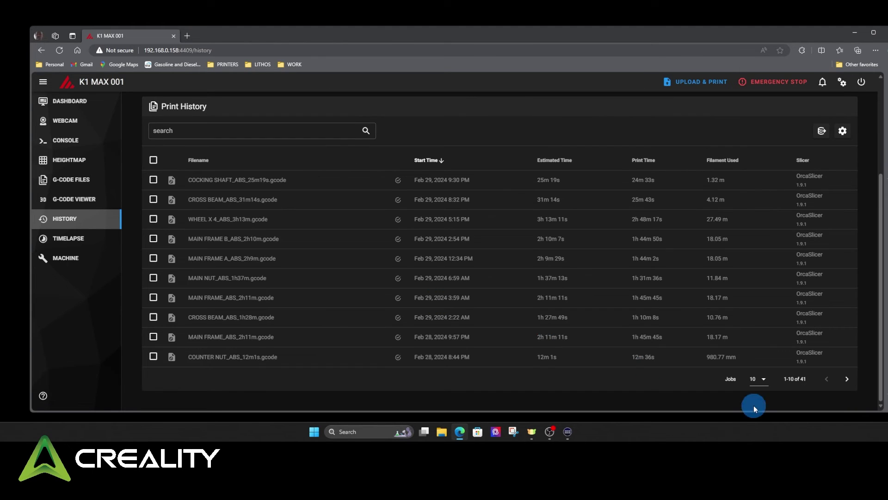
left_click(847, 379)
left_click(847, 381)
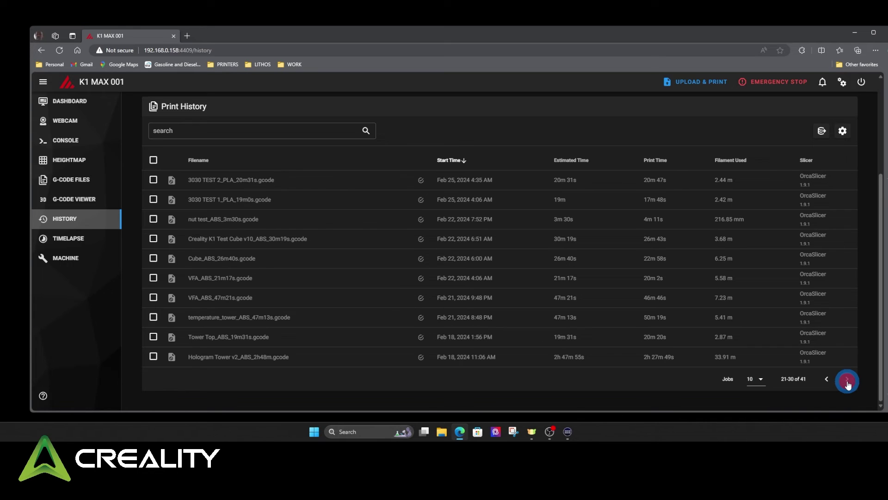
left_click(846, 380)
left_click(846, 380)
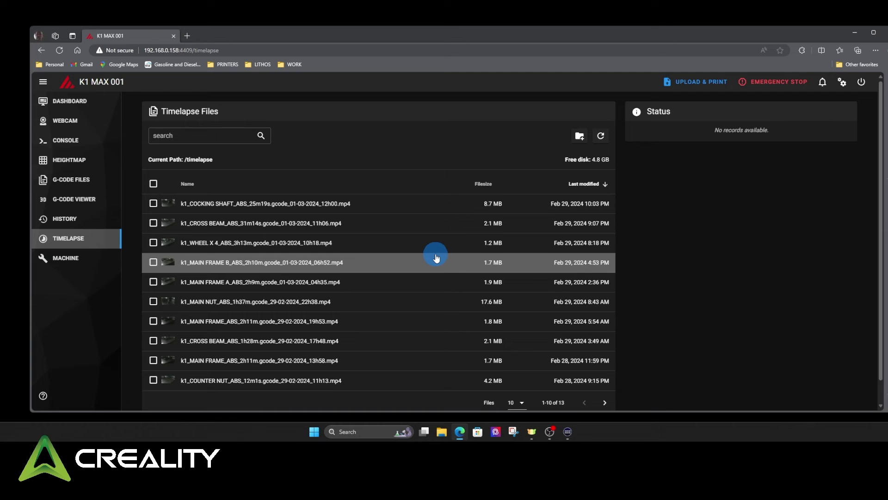
Play the COCKING SHAFT timelapse video from the timelapse files and close the player
left_click(240, 203)
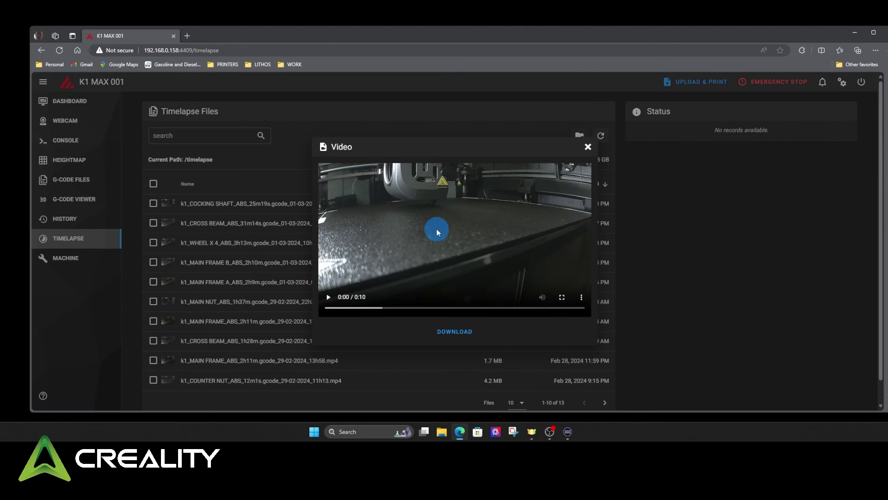
left_click(328, 297)
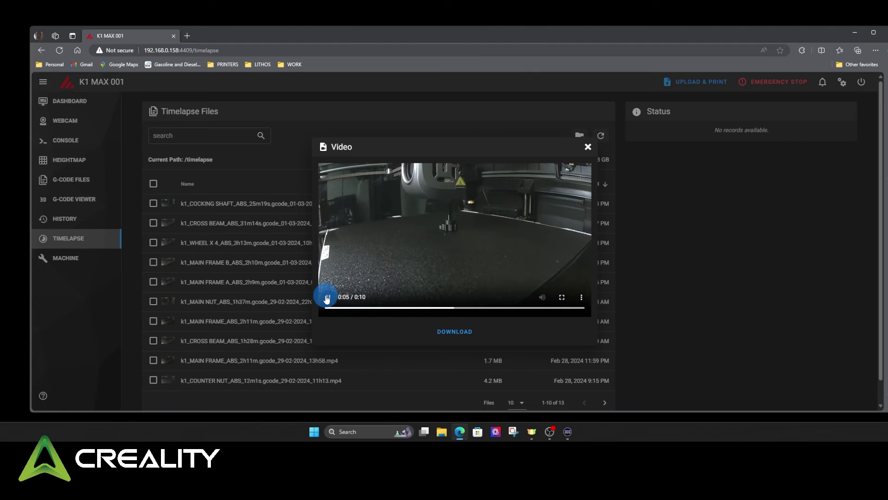
left_click(456, 333)
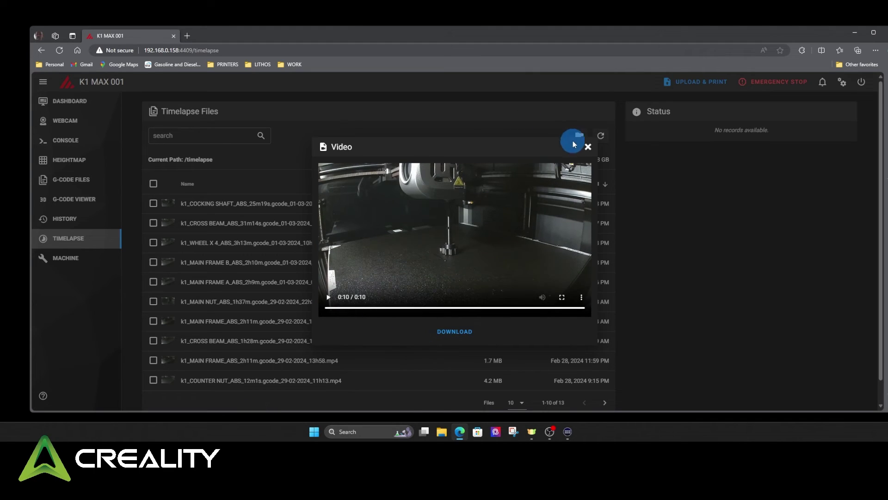
left_click(589, 148)
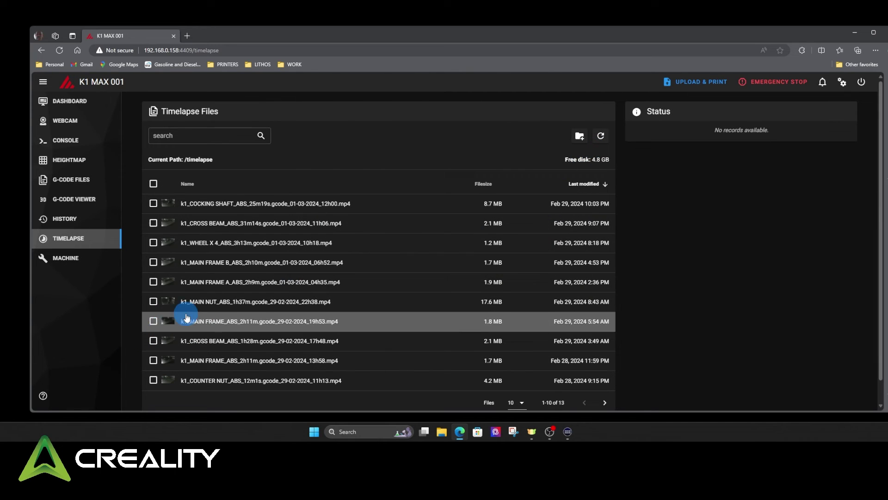
Examine the Machine page's config files, system loads, update manager, endstops and log files, and return to the dashboard
left_click(68, 265)
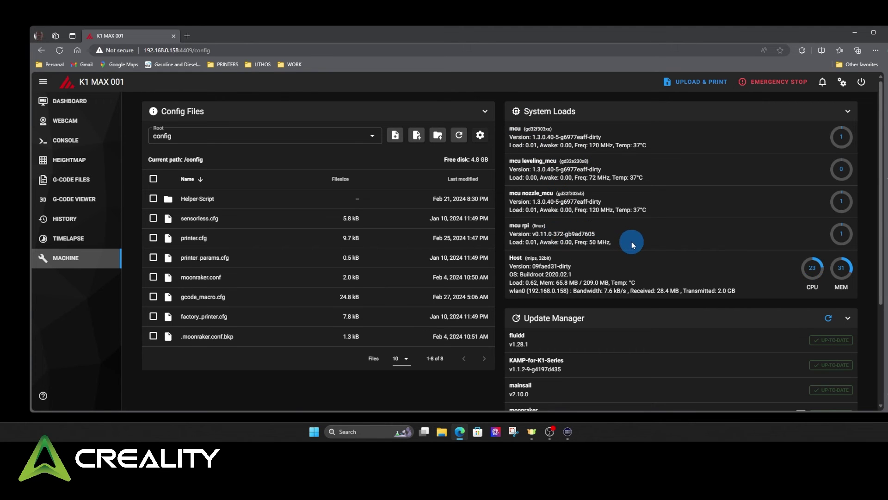
scroll(575, 245, "down", 3)
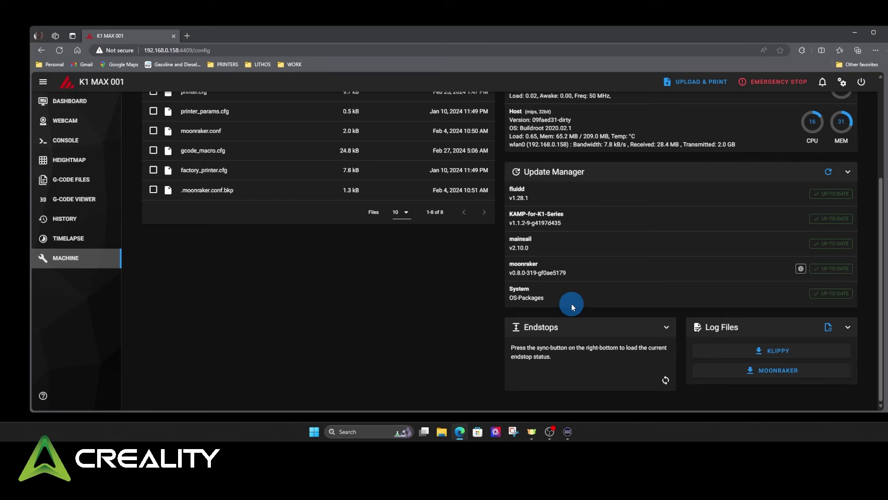
scroll(803, 325, "up", 3)
scroll(812, 325, "down", 3)
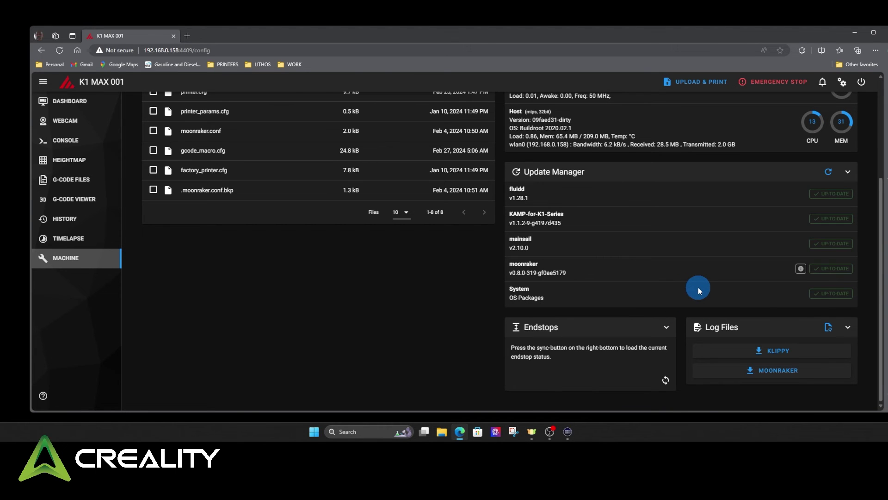
scroll(698, 287, "up", 3)
key("alt+Left")
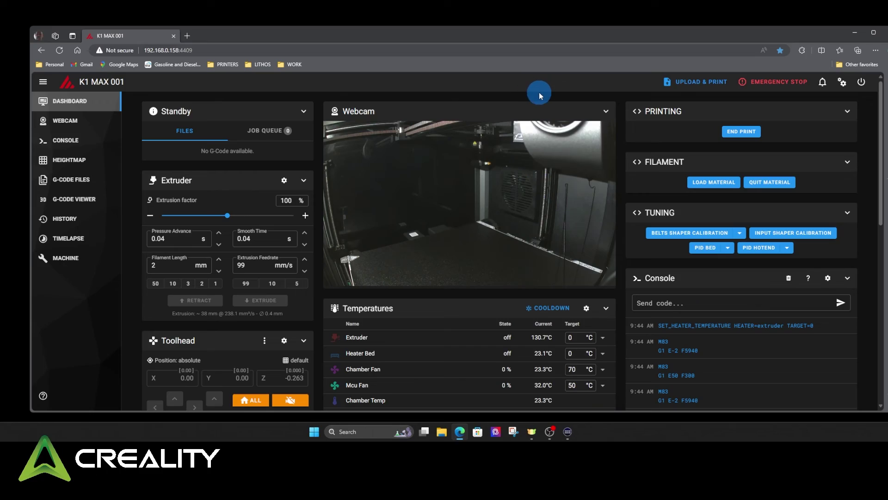